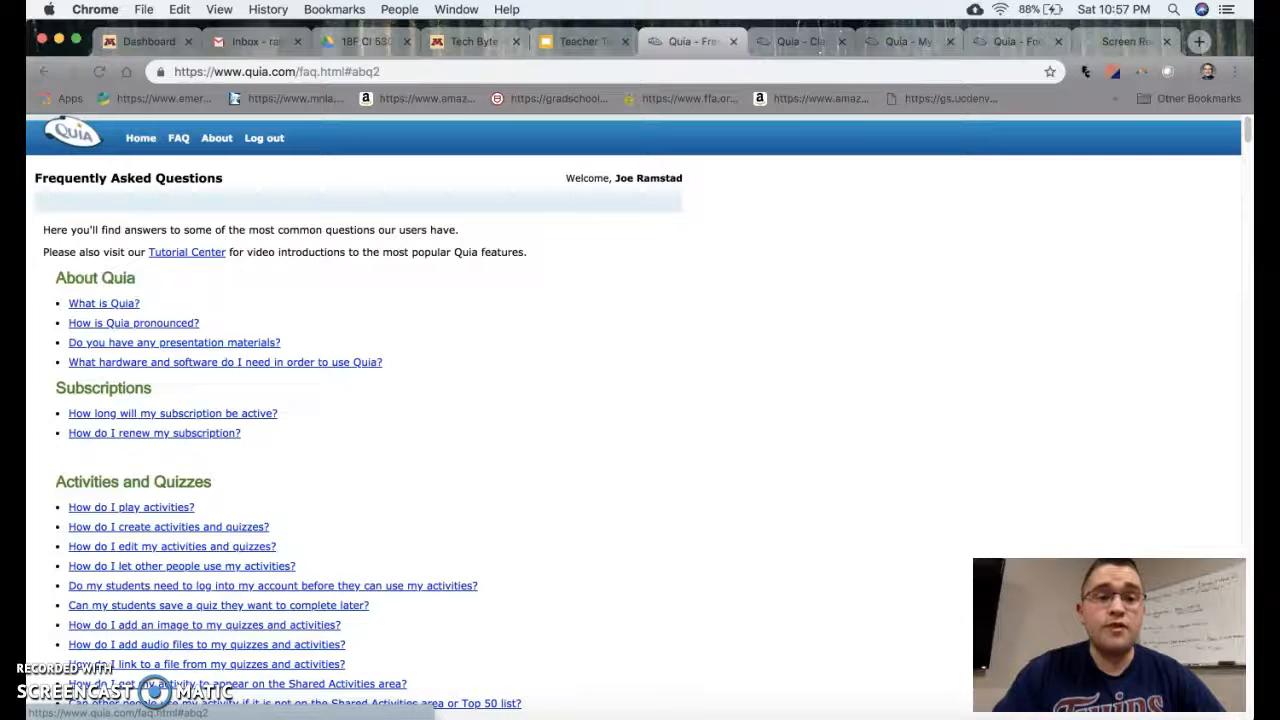
Look over the form for creating a new class from the Quia class list, and leave it without creating one
click(795, 41)
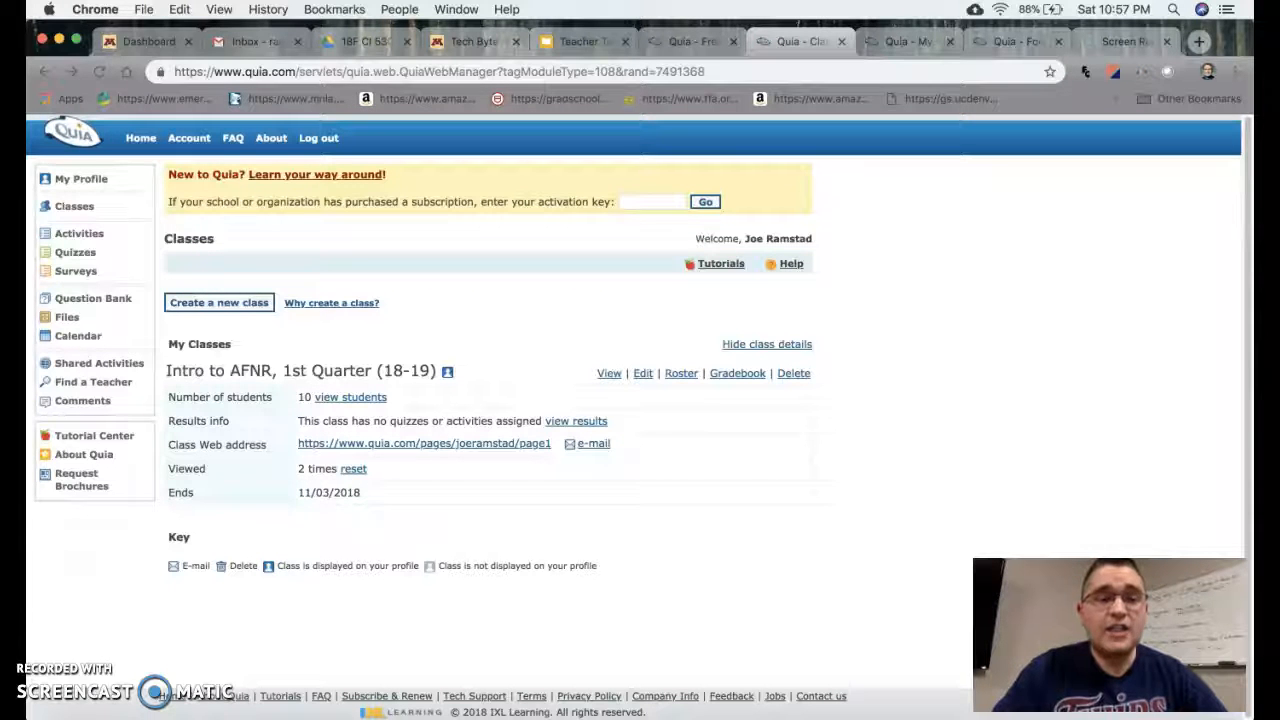
click(219, 302)
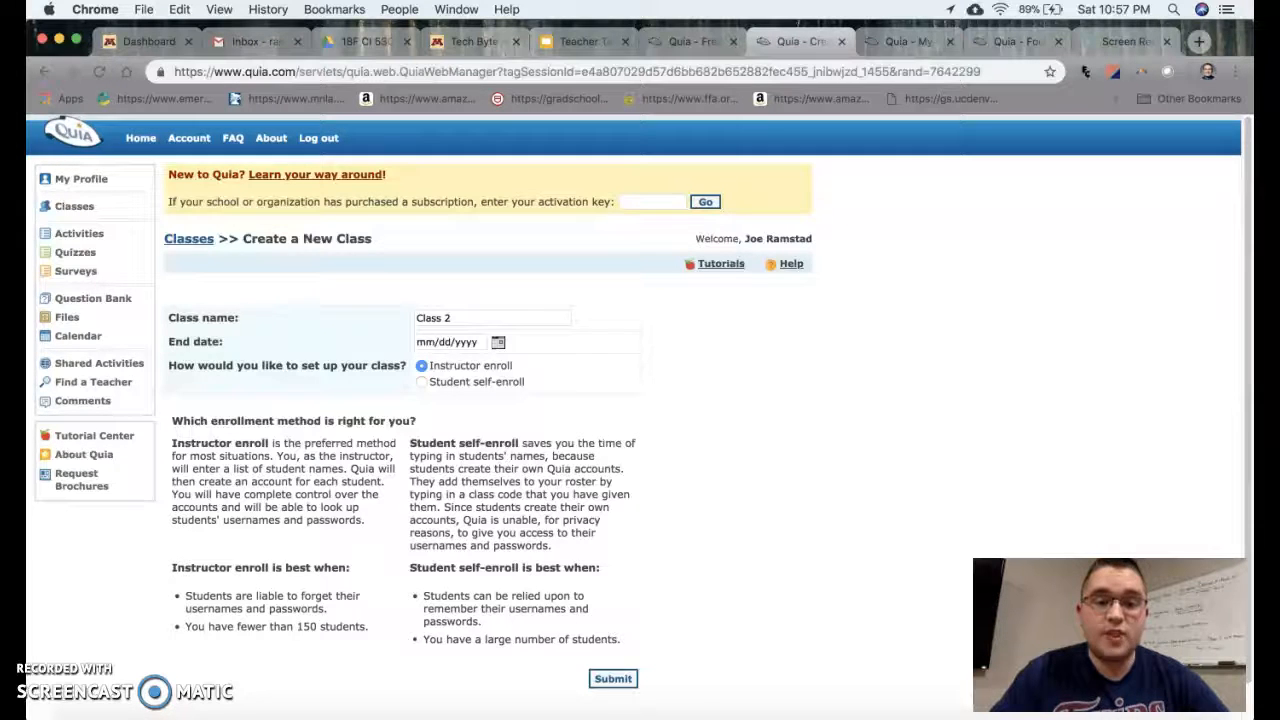
scroll(640, 400, down, 2)
key(super+Left)
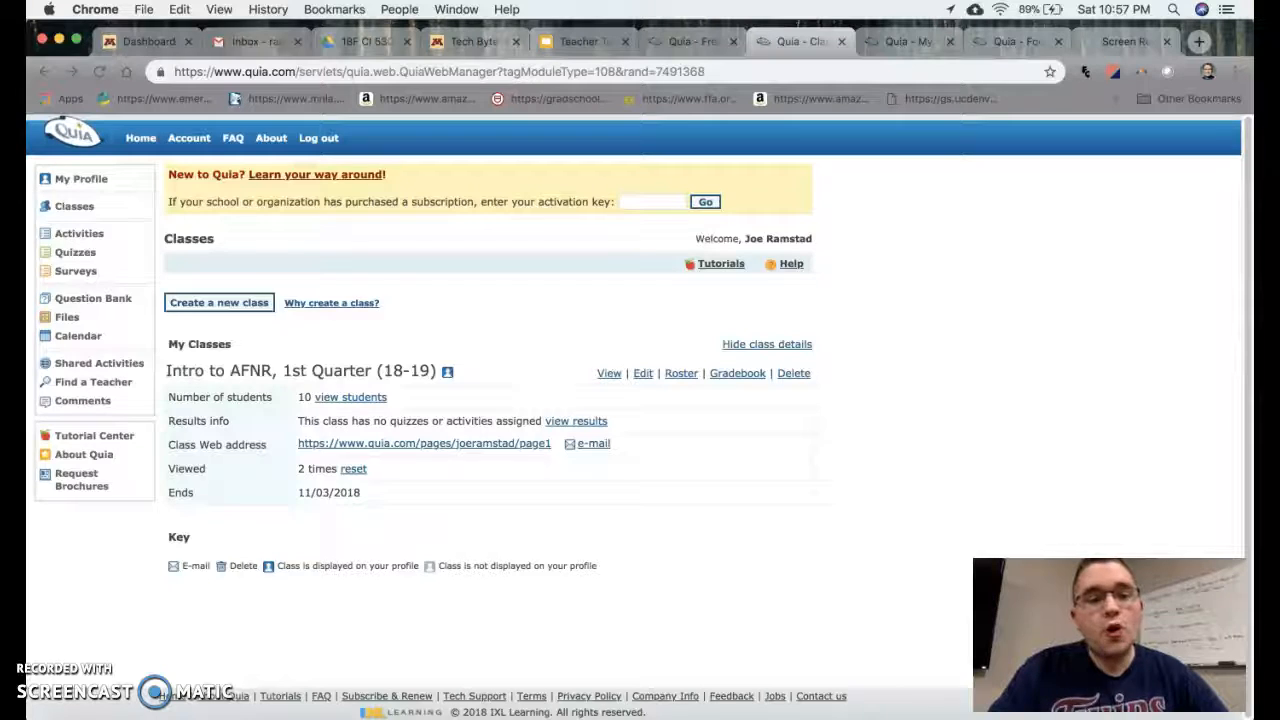
Open the student roster of the Intro to AFNR, 1st Quarter class and examine its optional e-mail fields
click(351, 398)
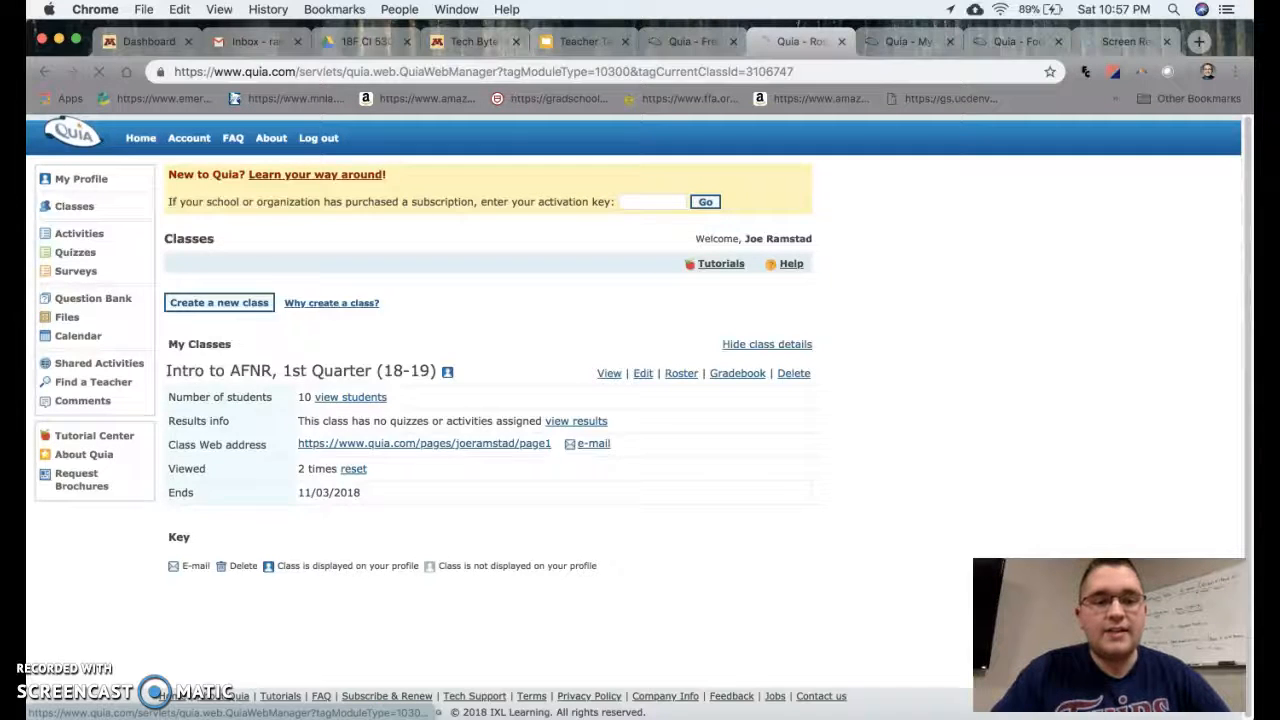
scroll(640, 400, down, 1)
scroll(640, 400, down, 2)
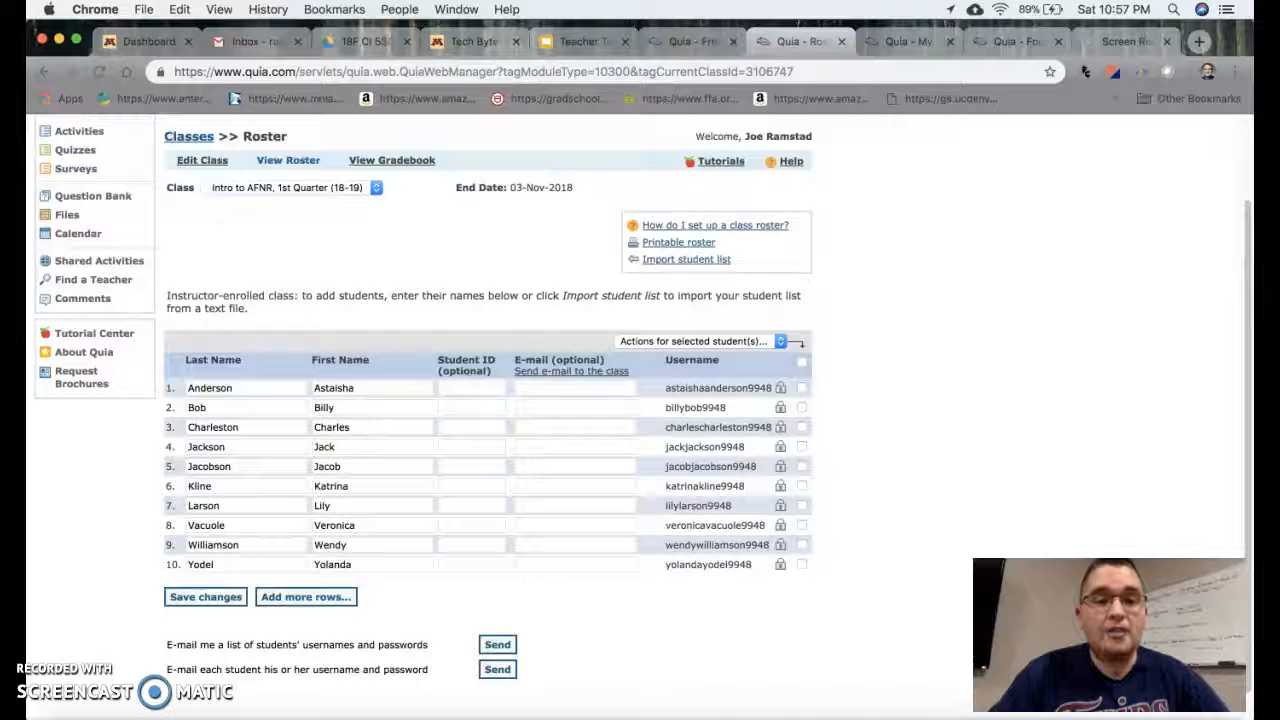
click(575, 388)
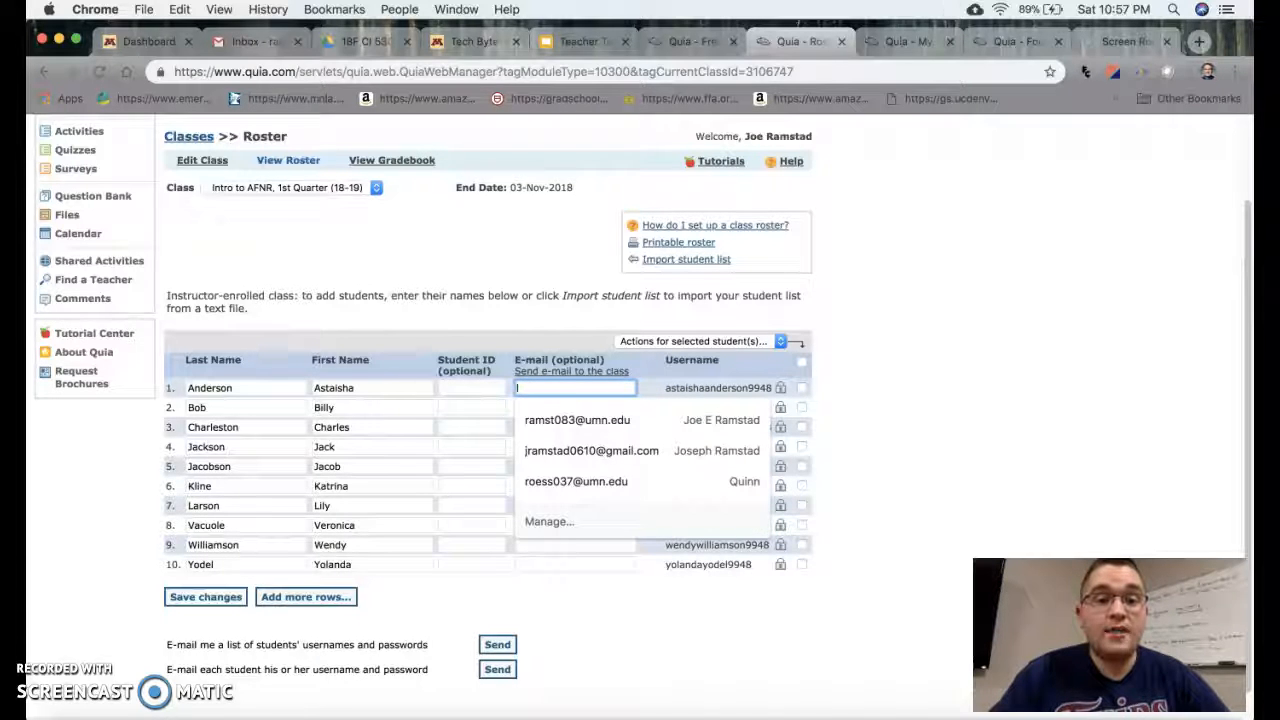
click(888, 425)
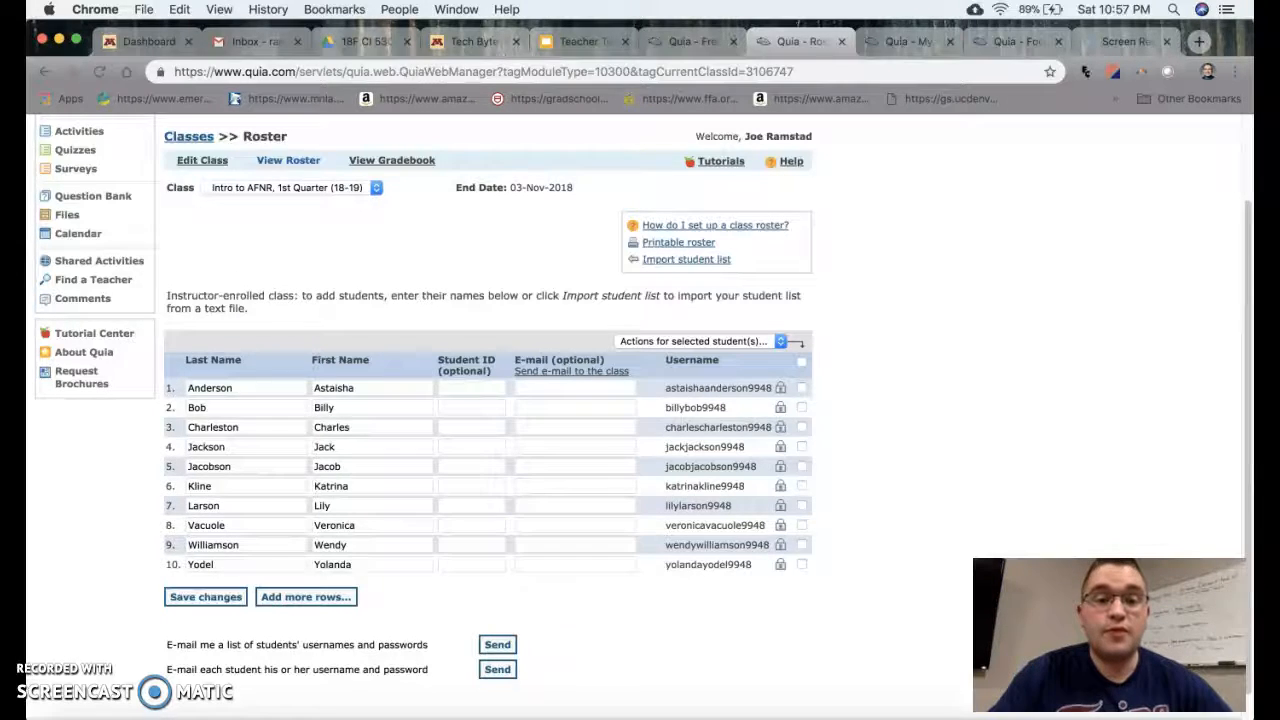
Return to the class list, view the public web page of the Intro to AFNR class, and close it
click(189, 137)
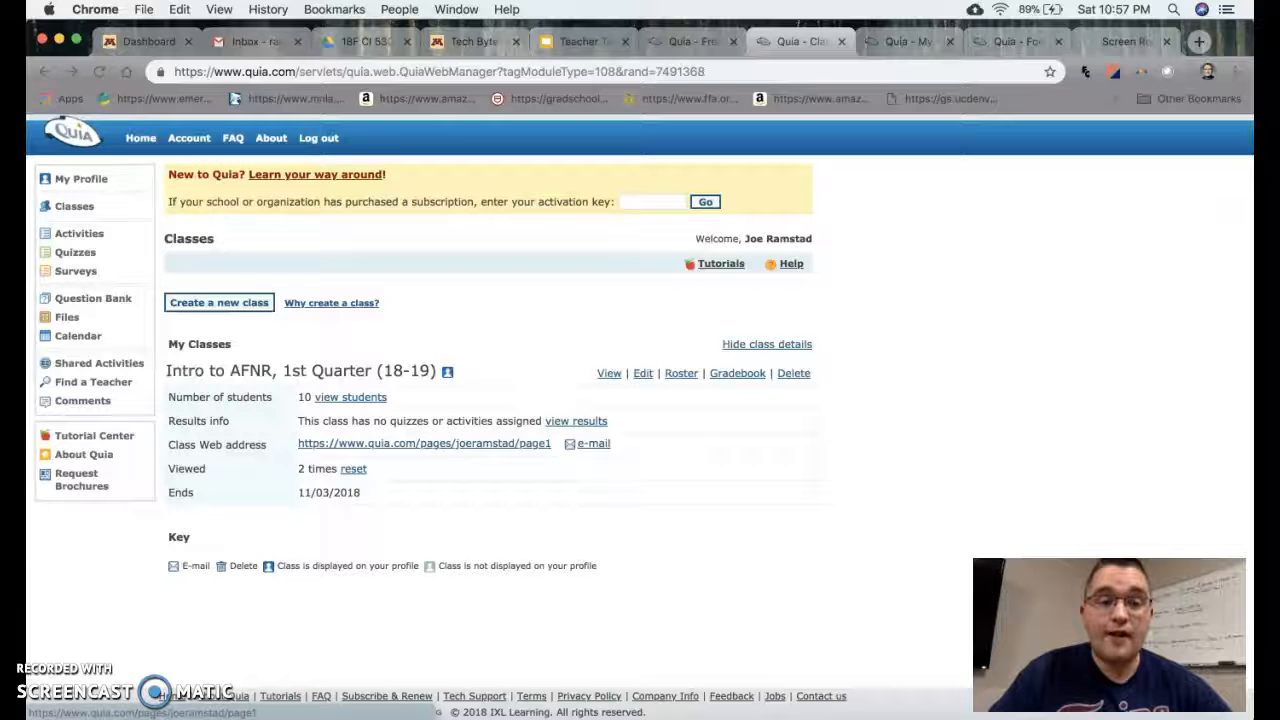
click(424, 443)
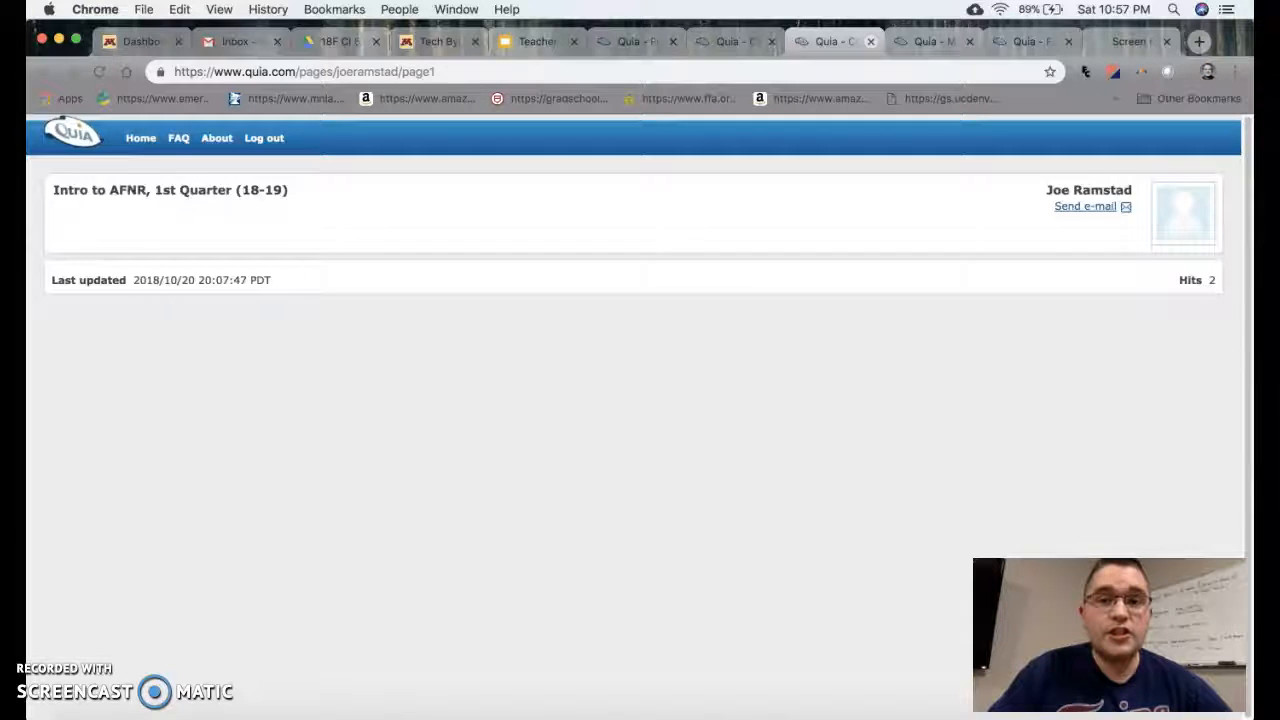
key(super+w)
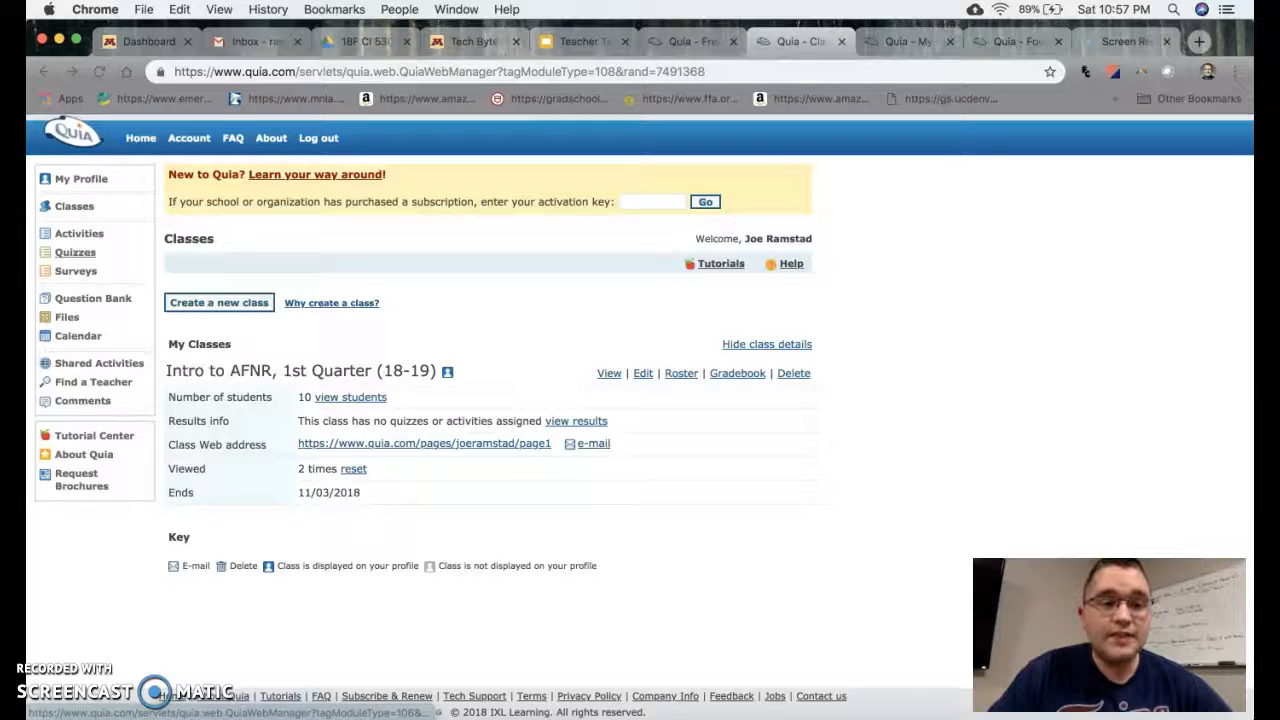
Open the quiz manager and view the start page of the Food and Farm Facts quiz before returning to the list
click(75, 252)
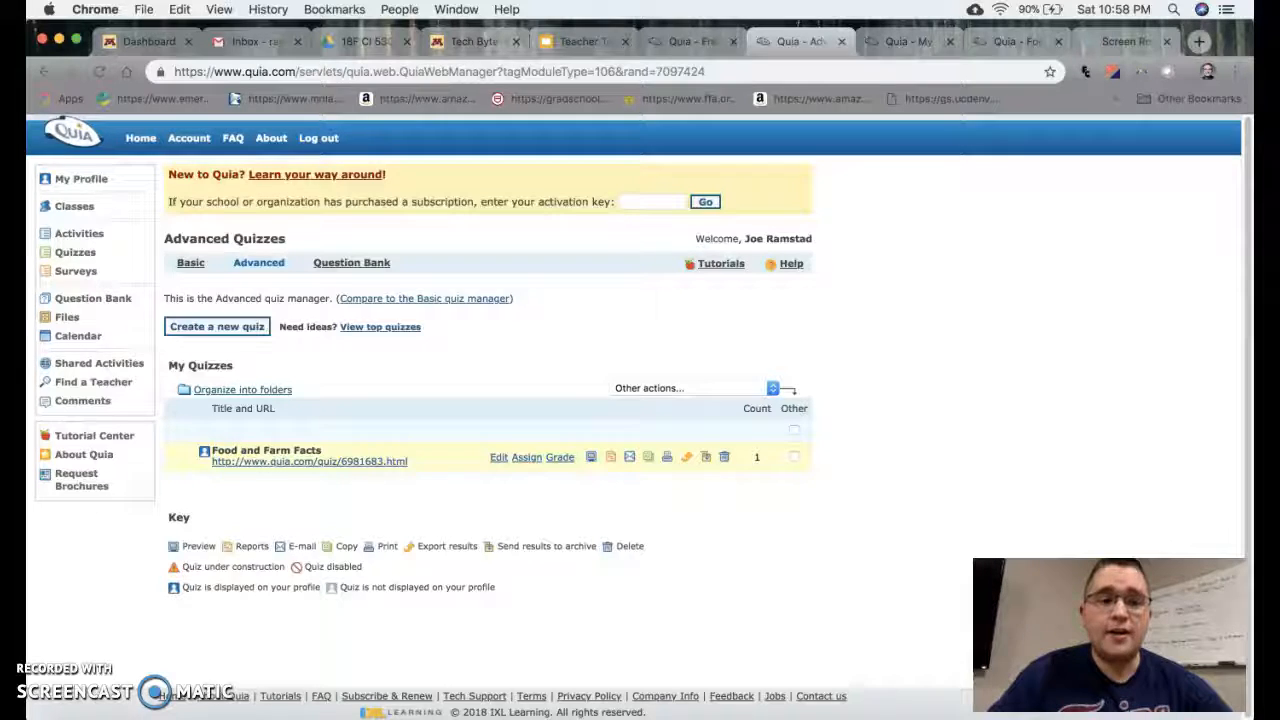
click(309, 462)
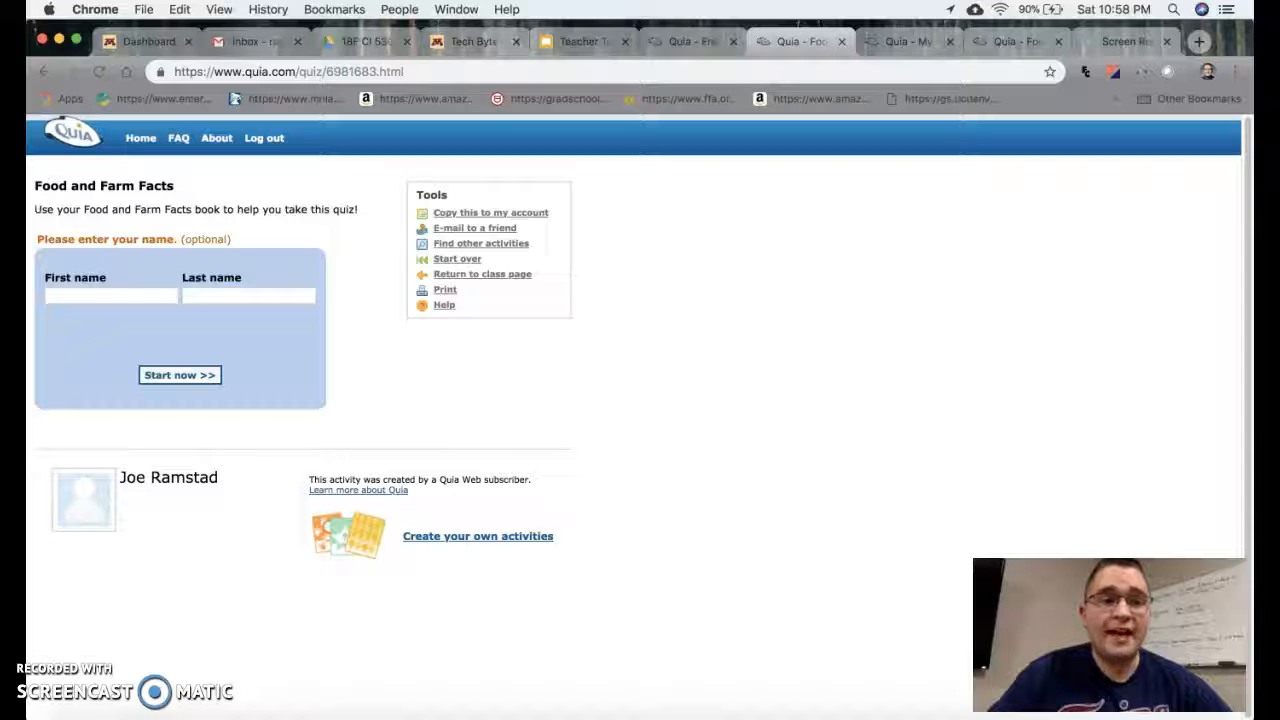
click(44, 71)
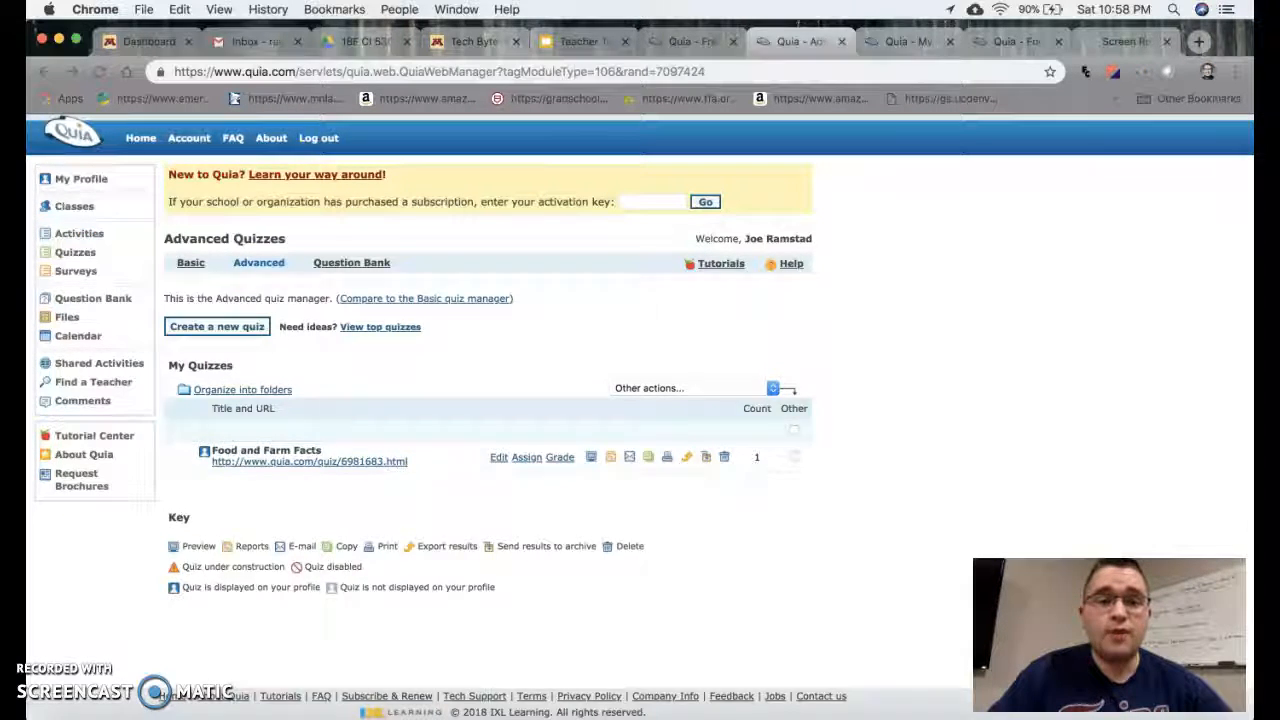
Examine the student view of the Food and Farm Facts questions in its already open page and return to the quiz manager
click(905, 42)
drag(1014, 42, 905, 42)
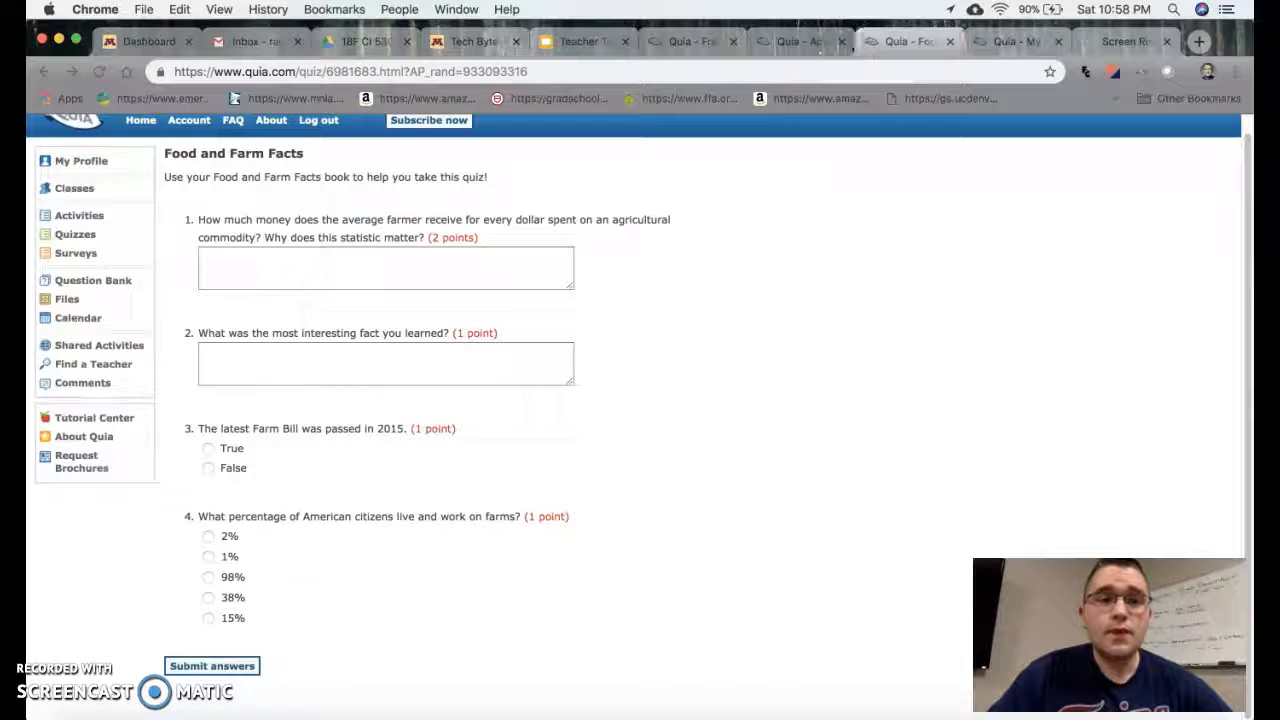
scroll(640, 415, up, 1)
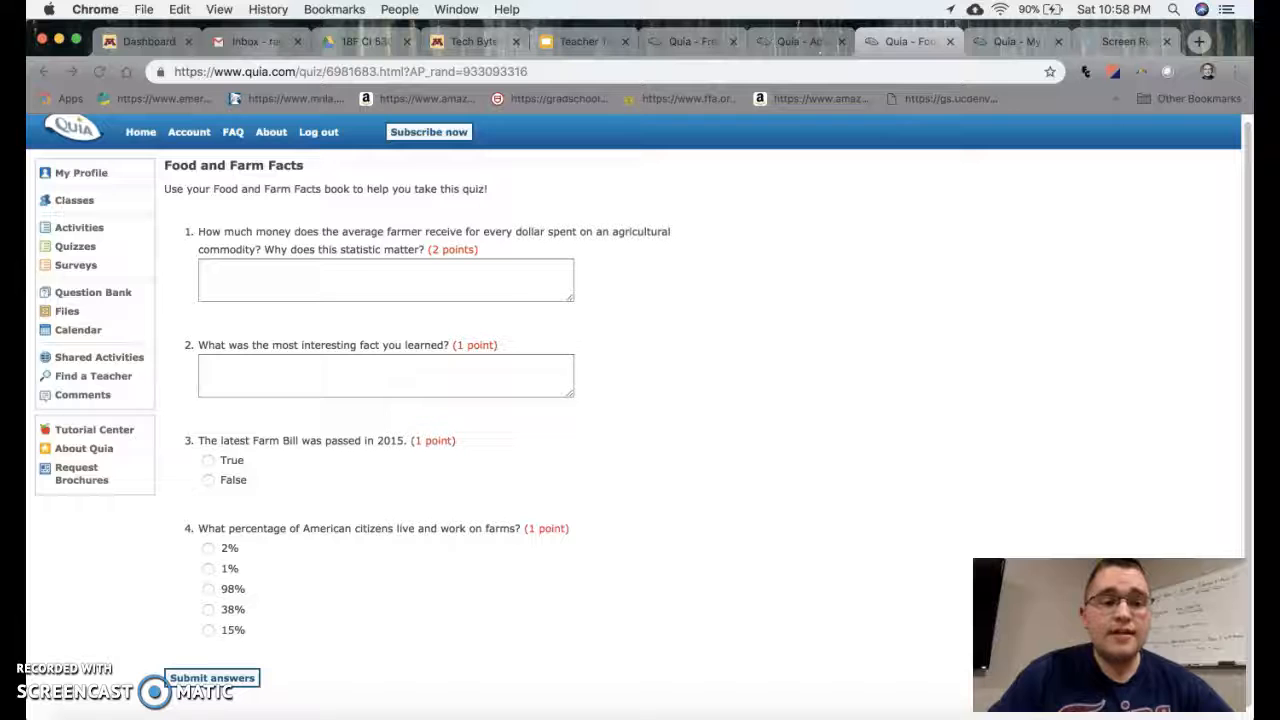
click(690, 41)
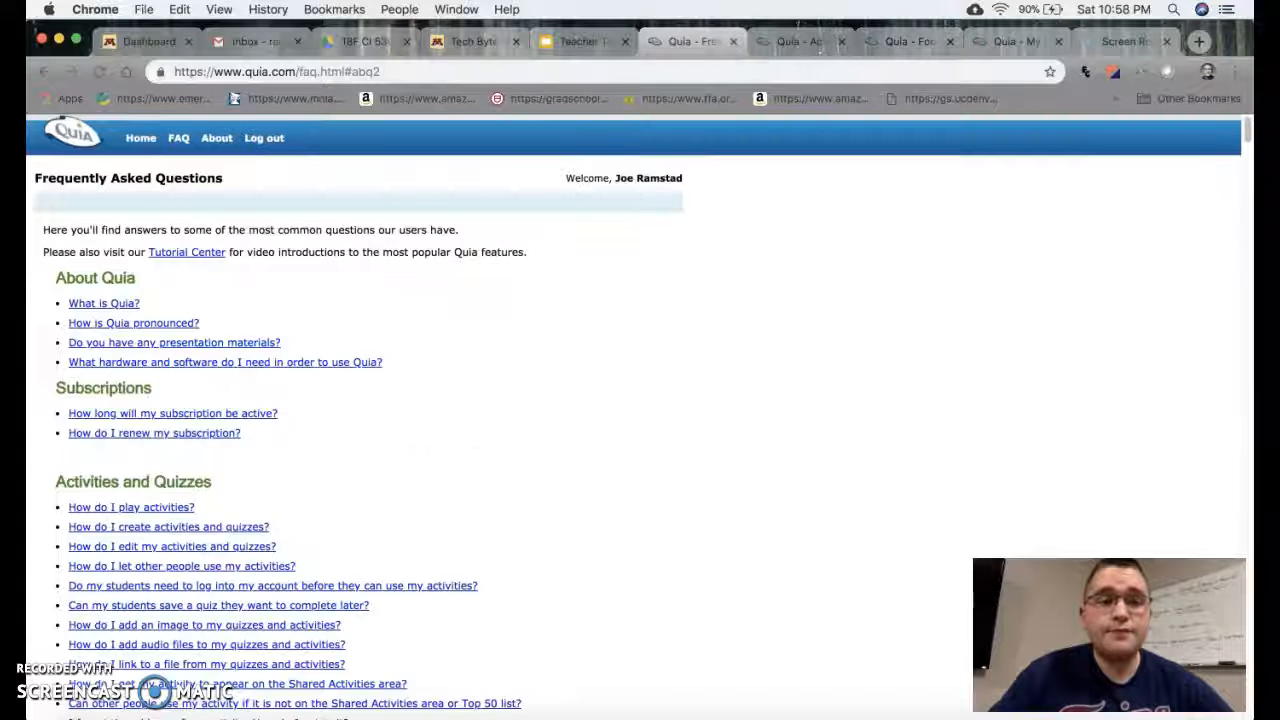
click(798, 41)
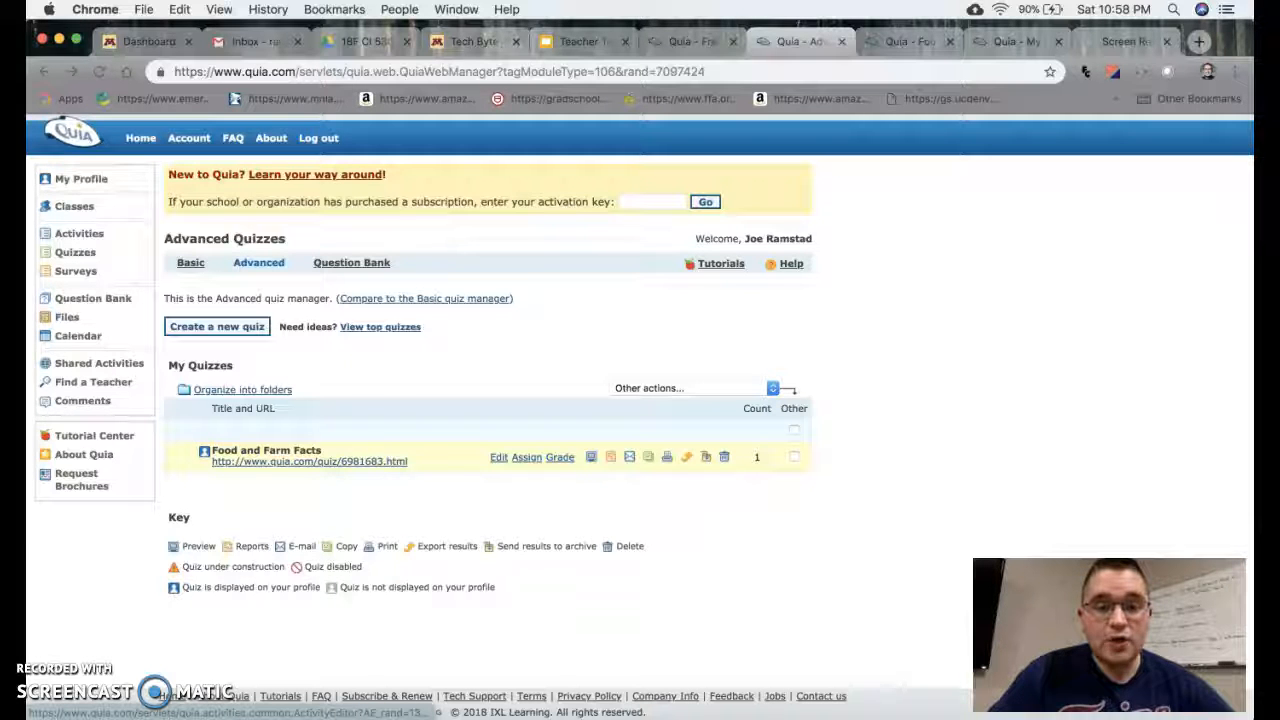
Open the Food and Farm Facts quiz for editing, review its questions and settings, and finish without changes
click(499, 457)
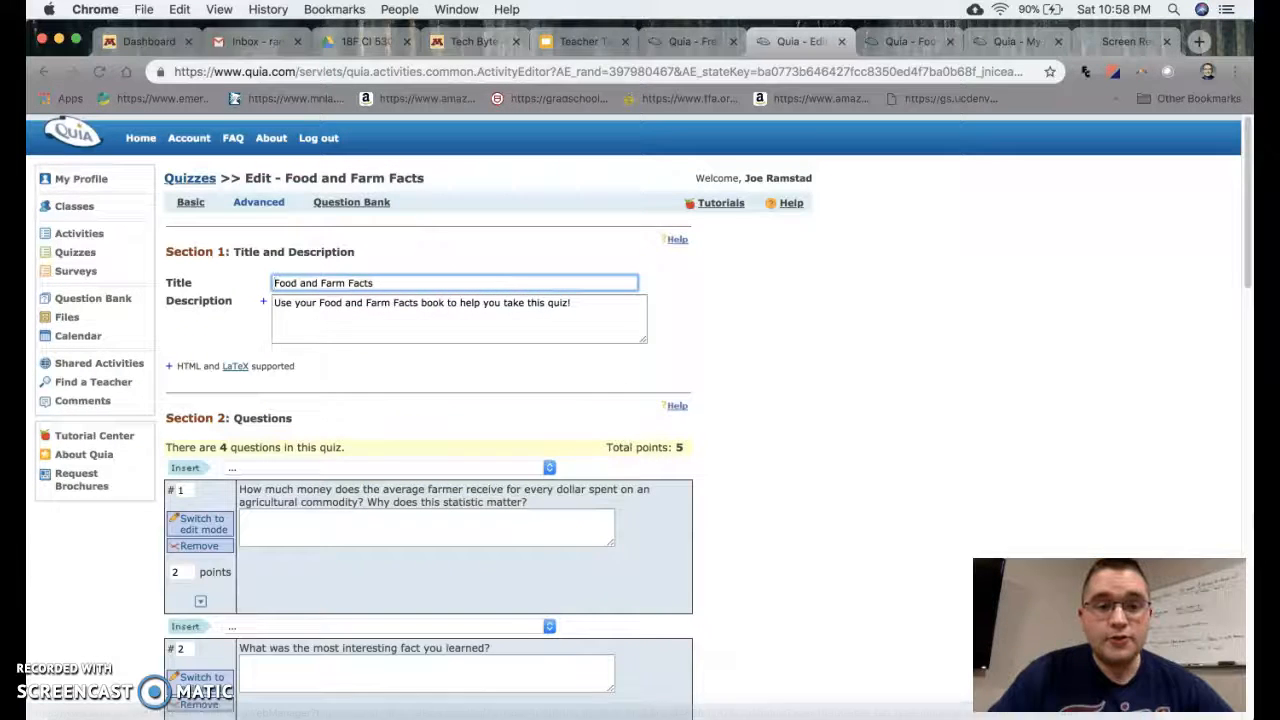
scroll(428, 400, down, 10)
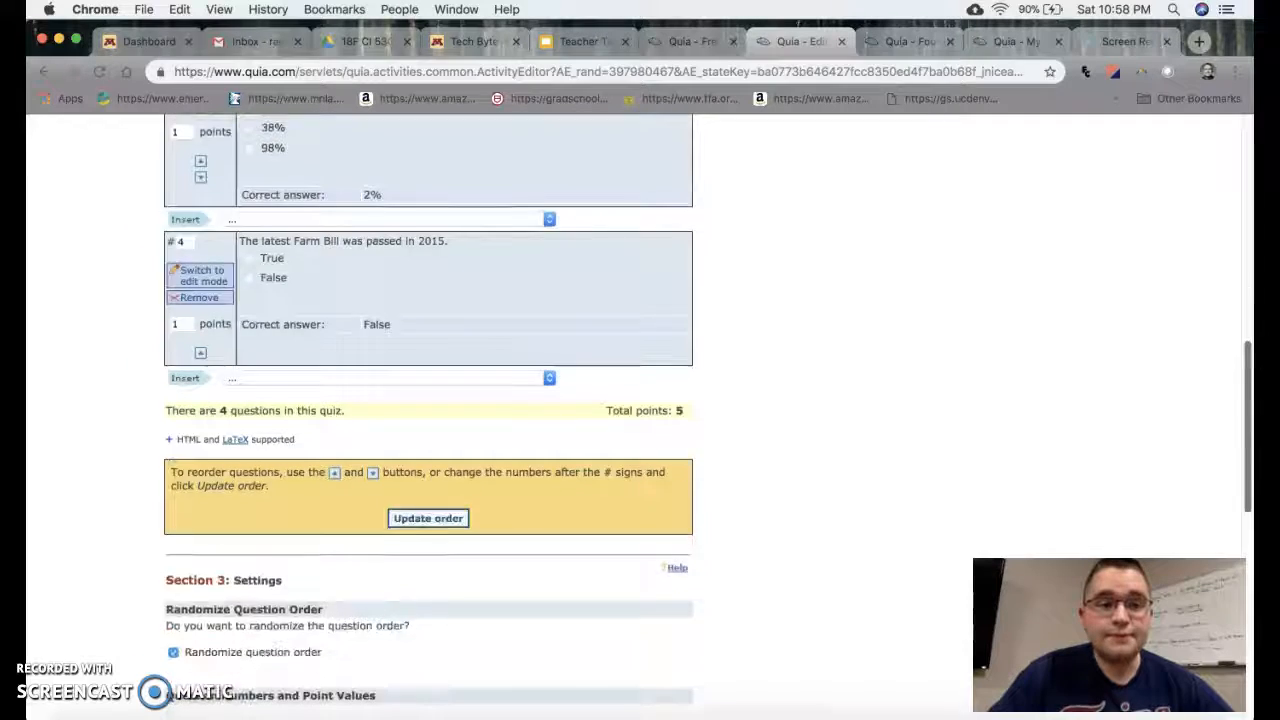
scroll(428, 400, down, 3)
scroll(428, 400, up, 2)
scroll(428, 400, up, 1)
scroll(428, 400, down, 7)
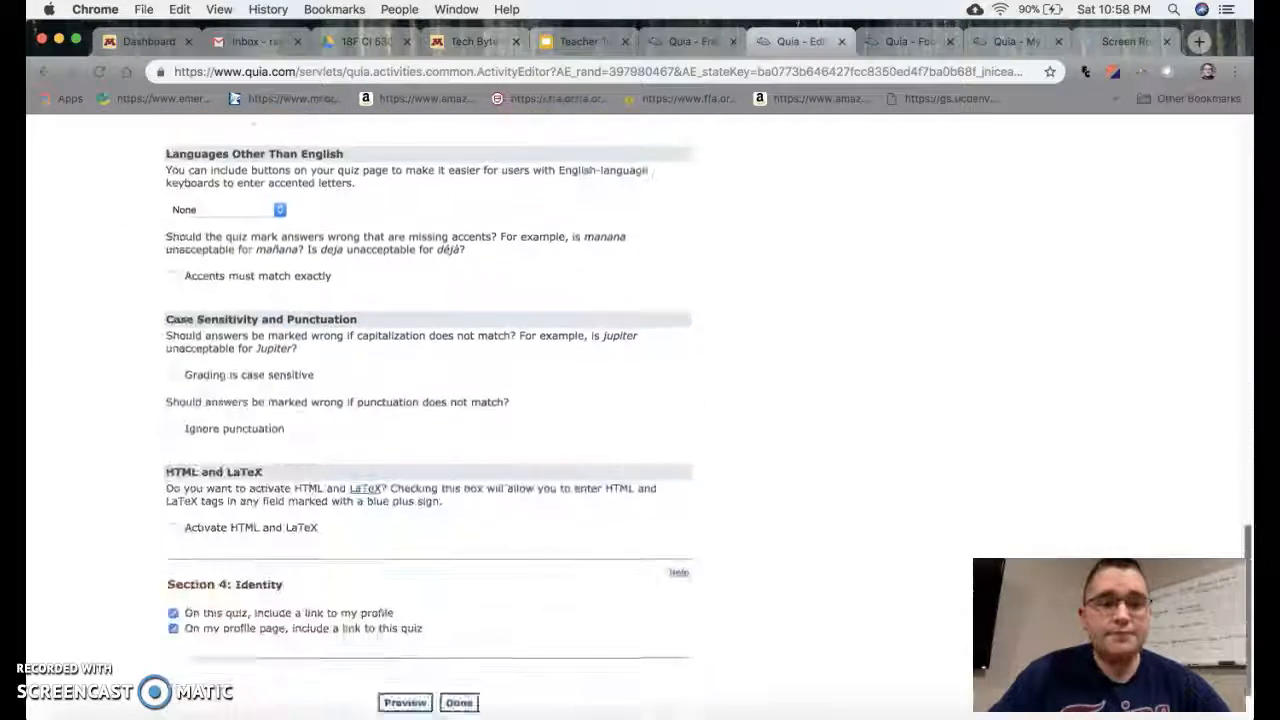
scroll(428, 400, down, 1)
click(459, 626)
Open the grading workbench for the Food and Farm Facts quiz and bring up the student's answer to question 1
click(560, 457)
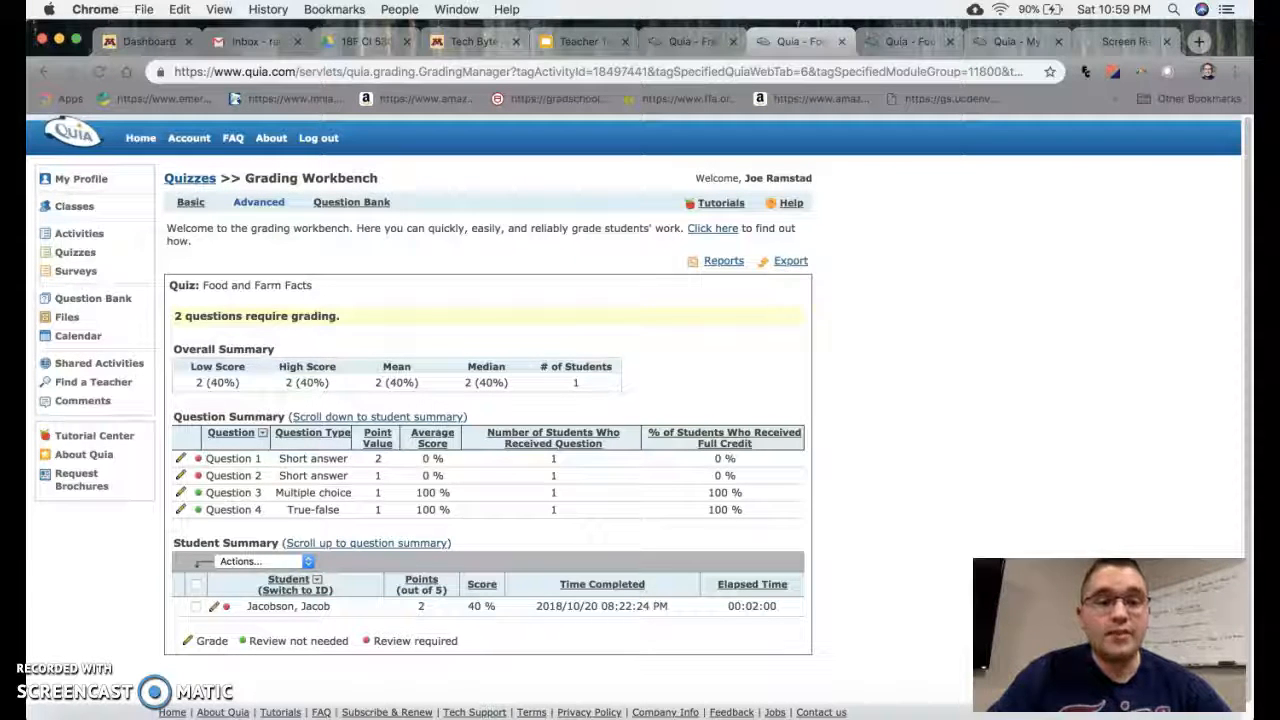
click(233, 458)
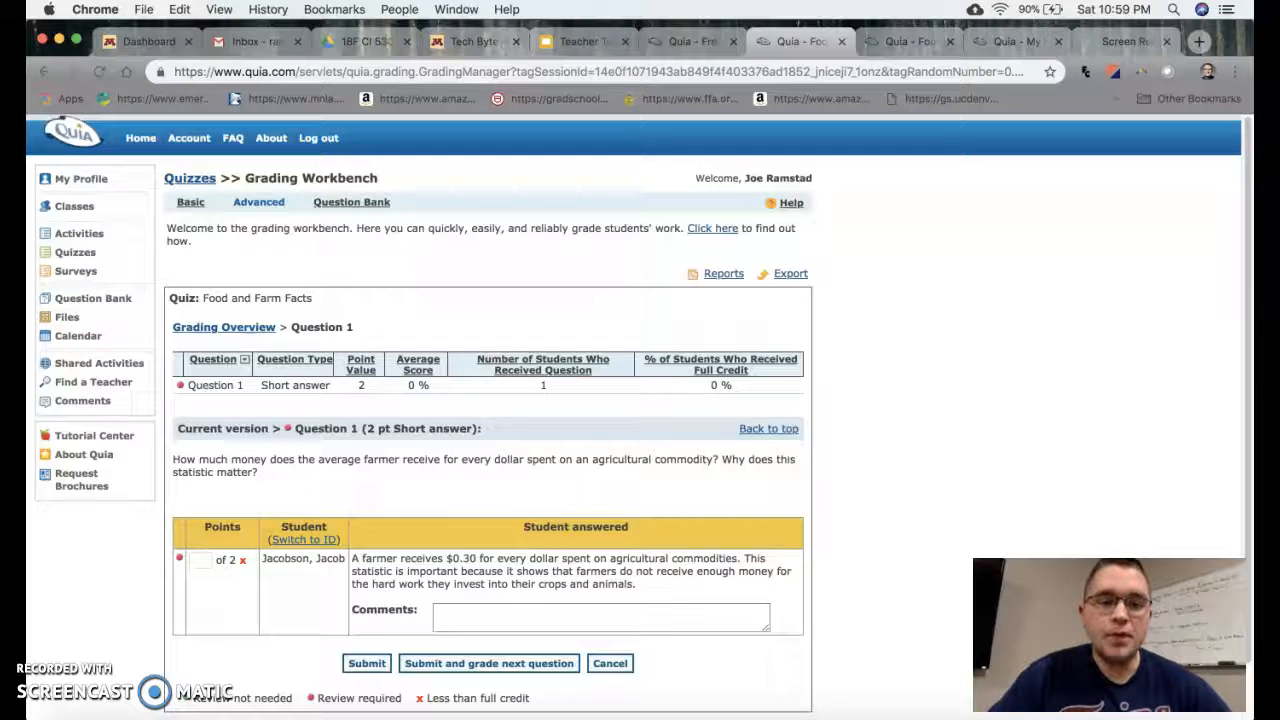
scroll(640, 400, down, 1)
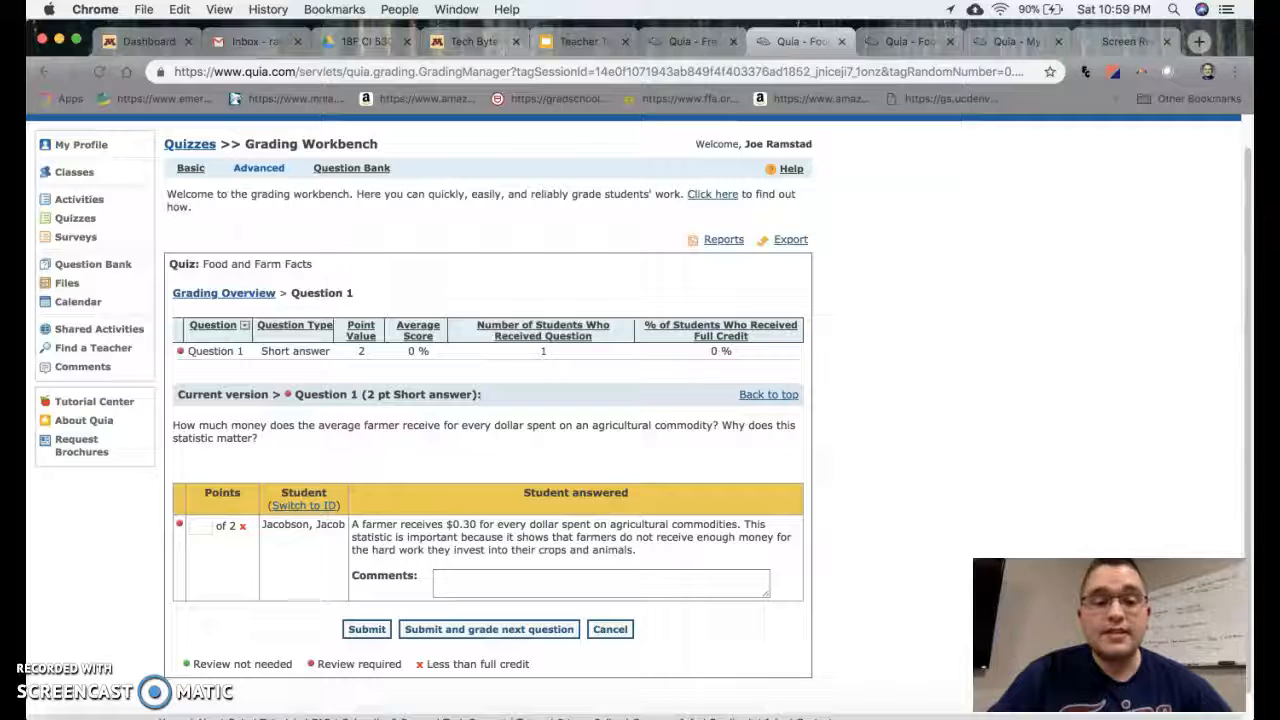
drag(476, 524, 448, 524)
Comment on question 1's answer: "Thanks for submitting! The correct answer was around $0.15. But I do agree that this statistic is very important! Great job."
click(480, 582)
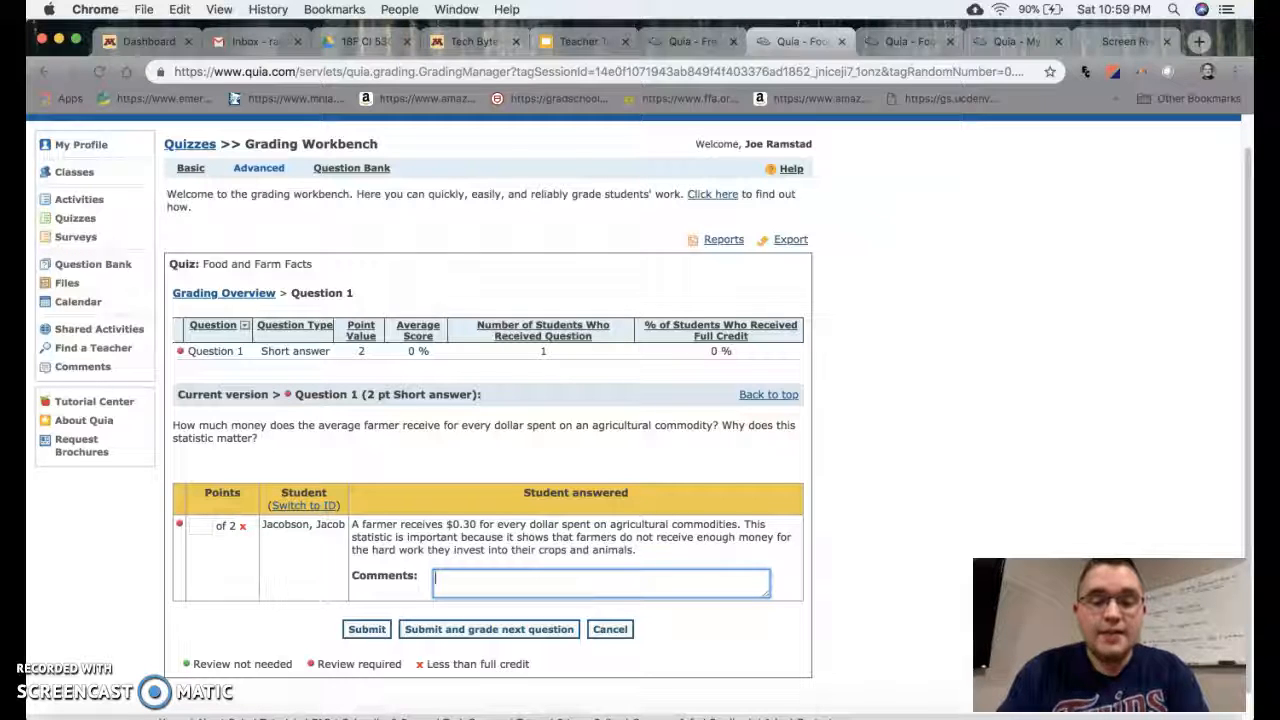
text(Thanks for mubmitting! The correct answer was around )
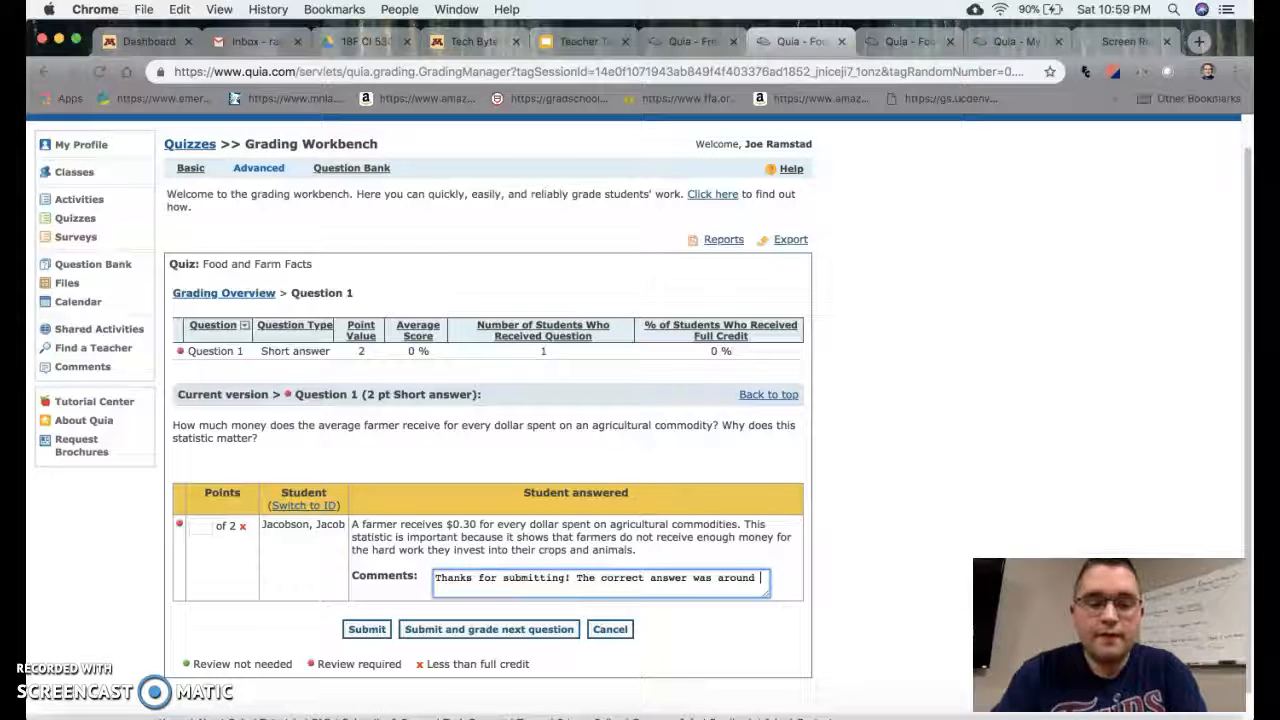
text($0.15)
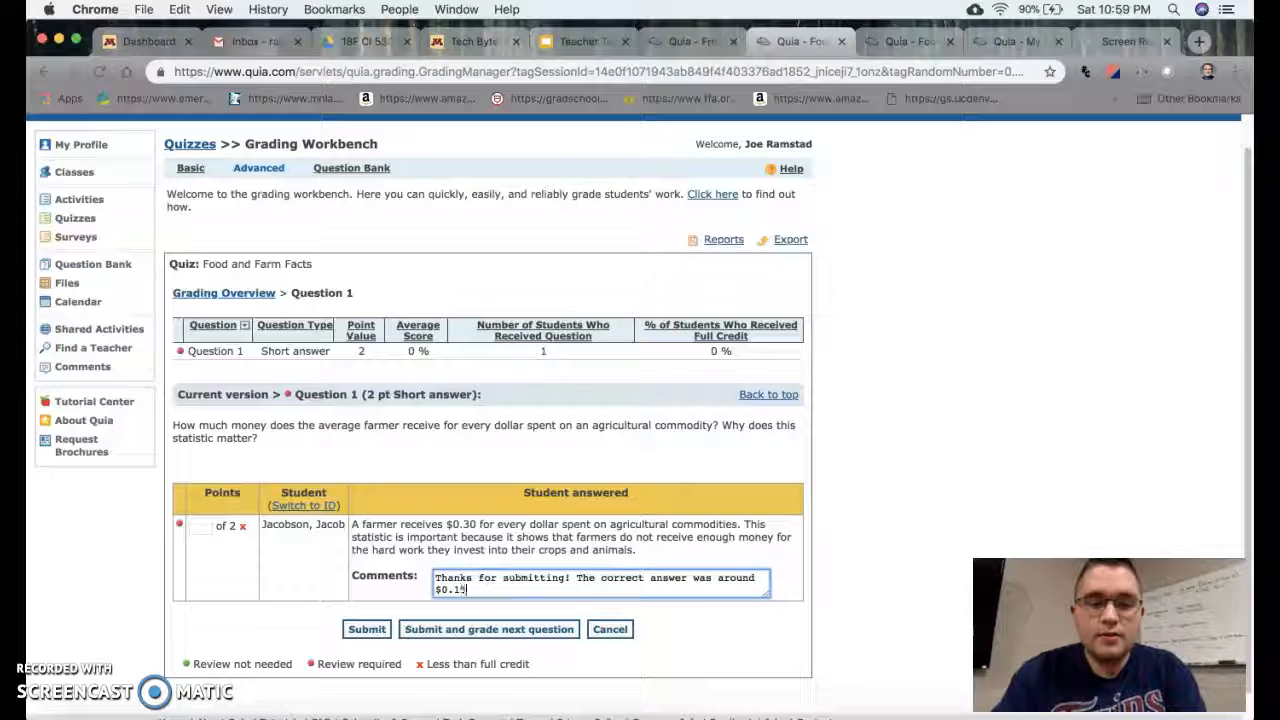
text(. But I do )
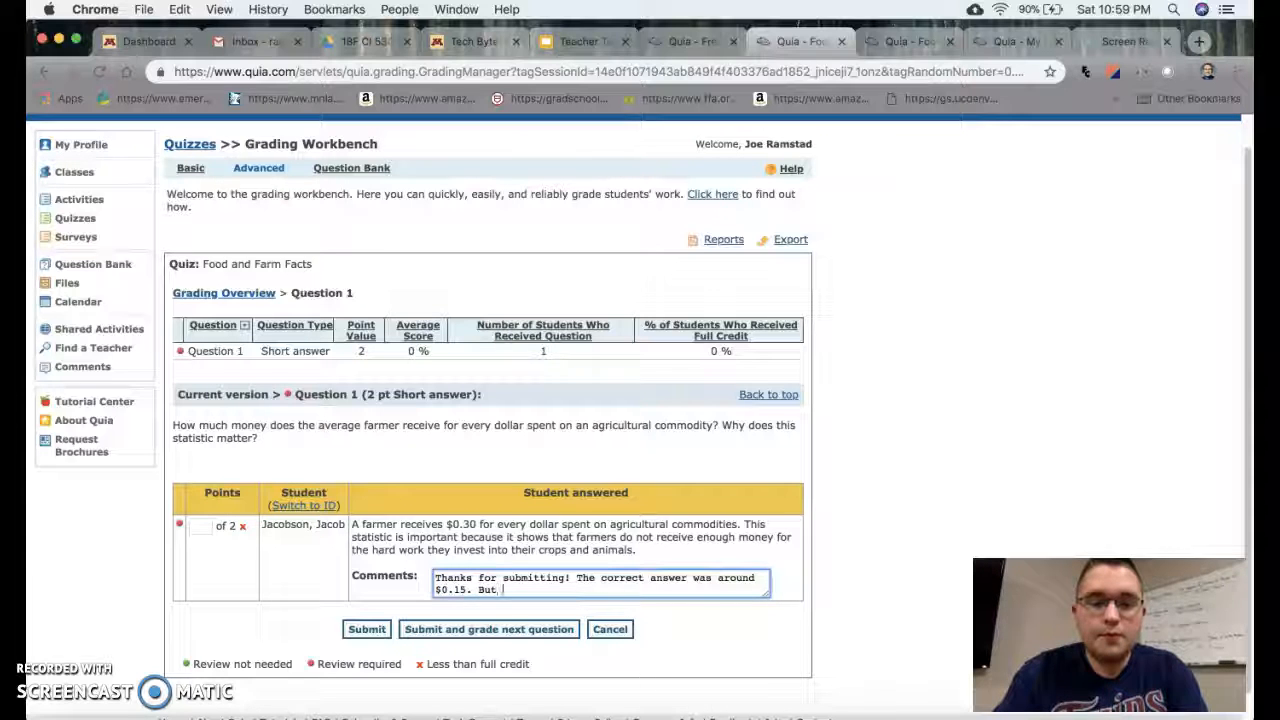
text(agree that tha)
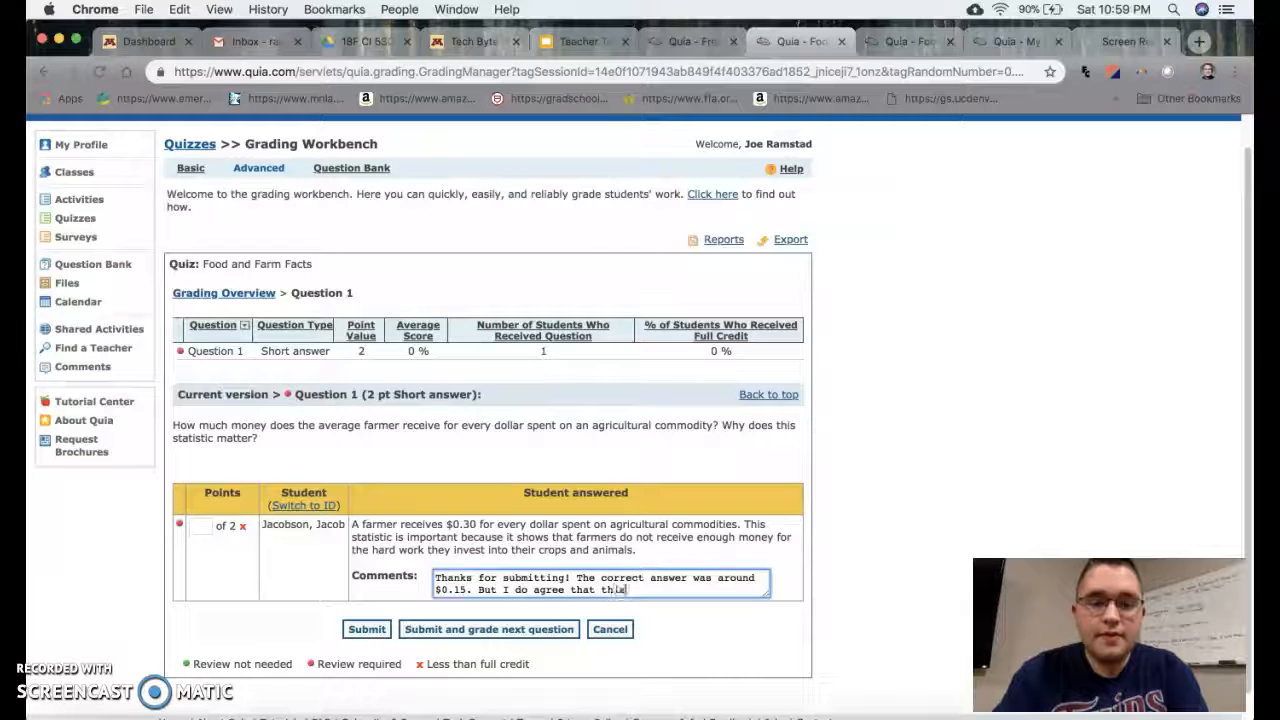
key(BackSpace)
text(is stat)
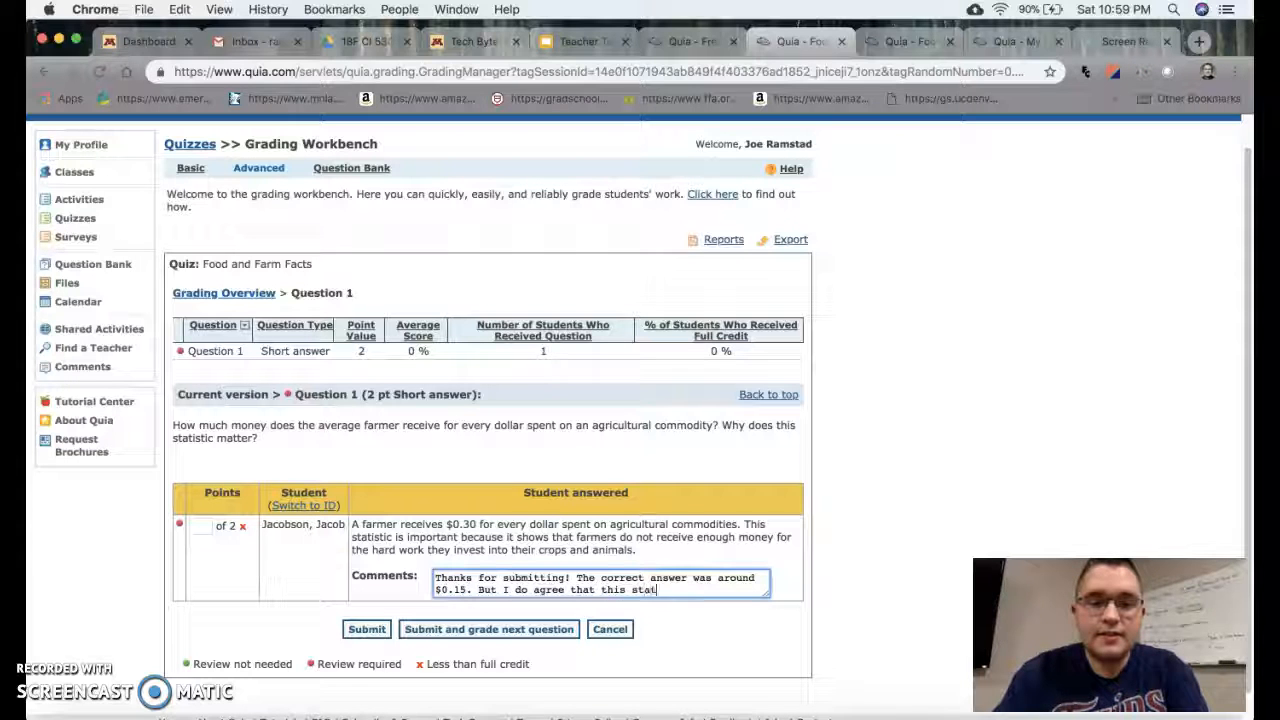
text(istic is very imp)
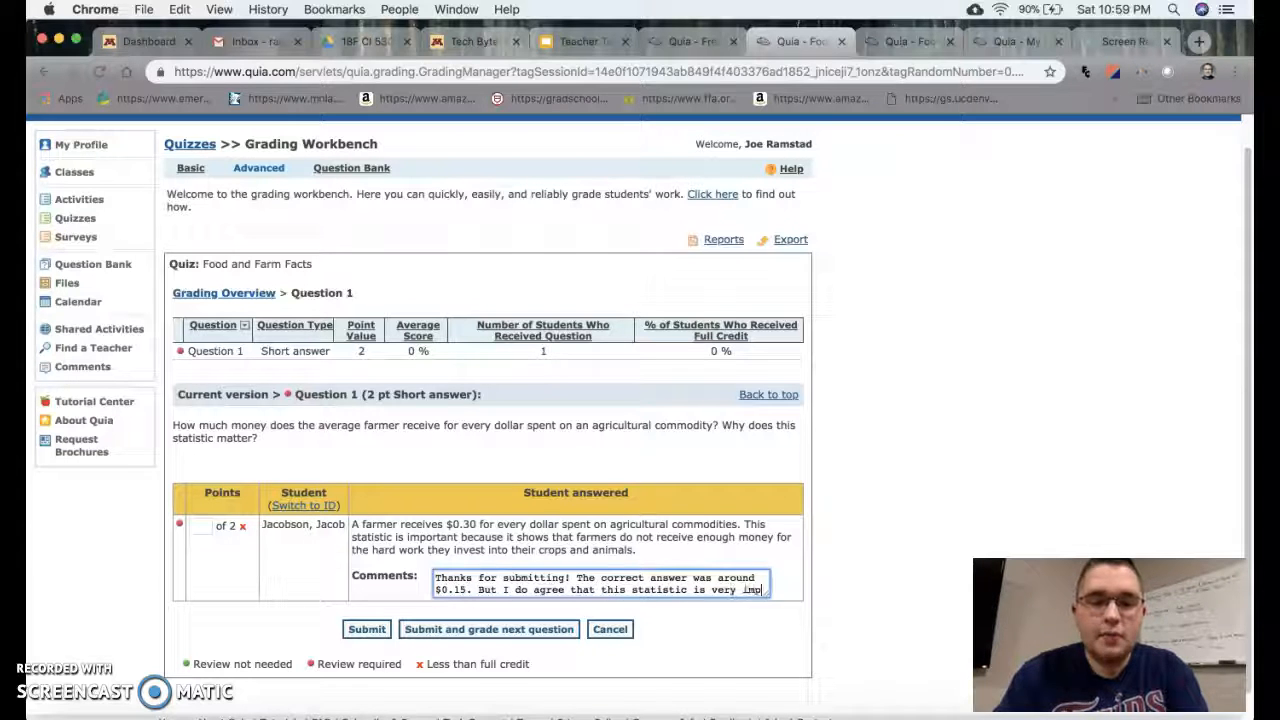
text(ortant! Great job.)
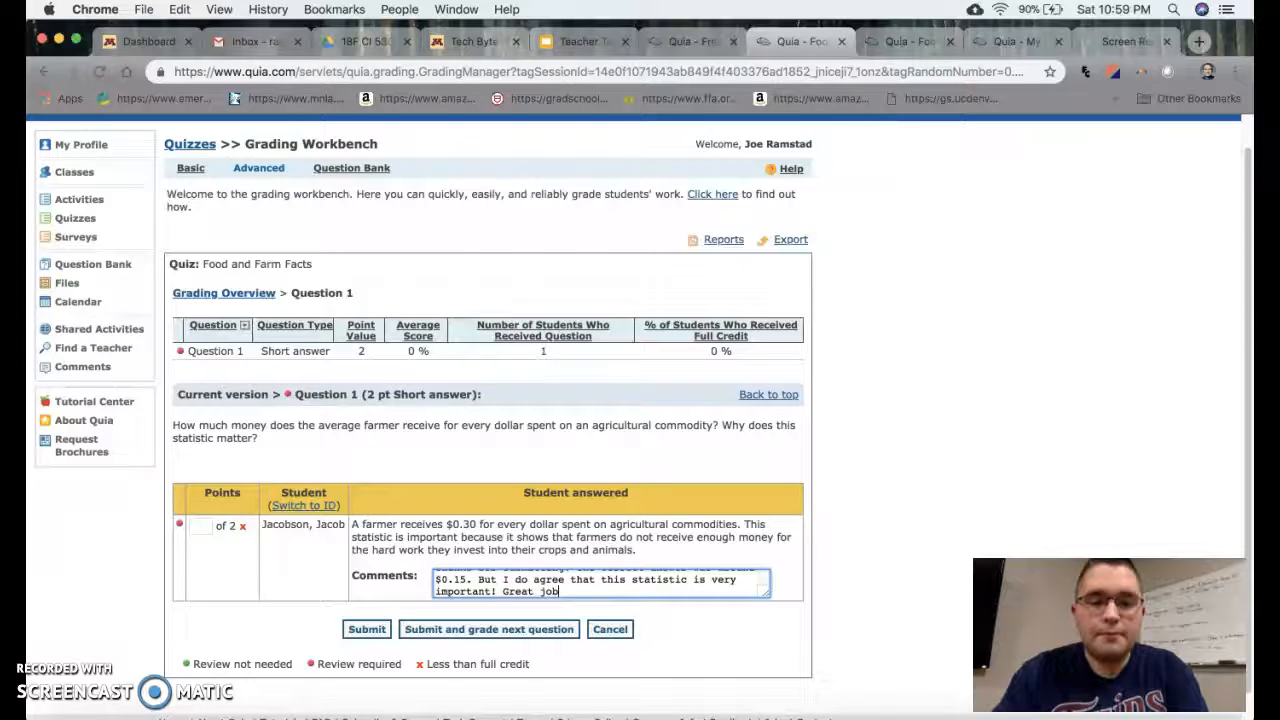
Award 1 of 2 points for the question 1 answer and submit the grade
click(200, 526)
text(1)
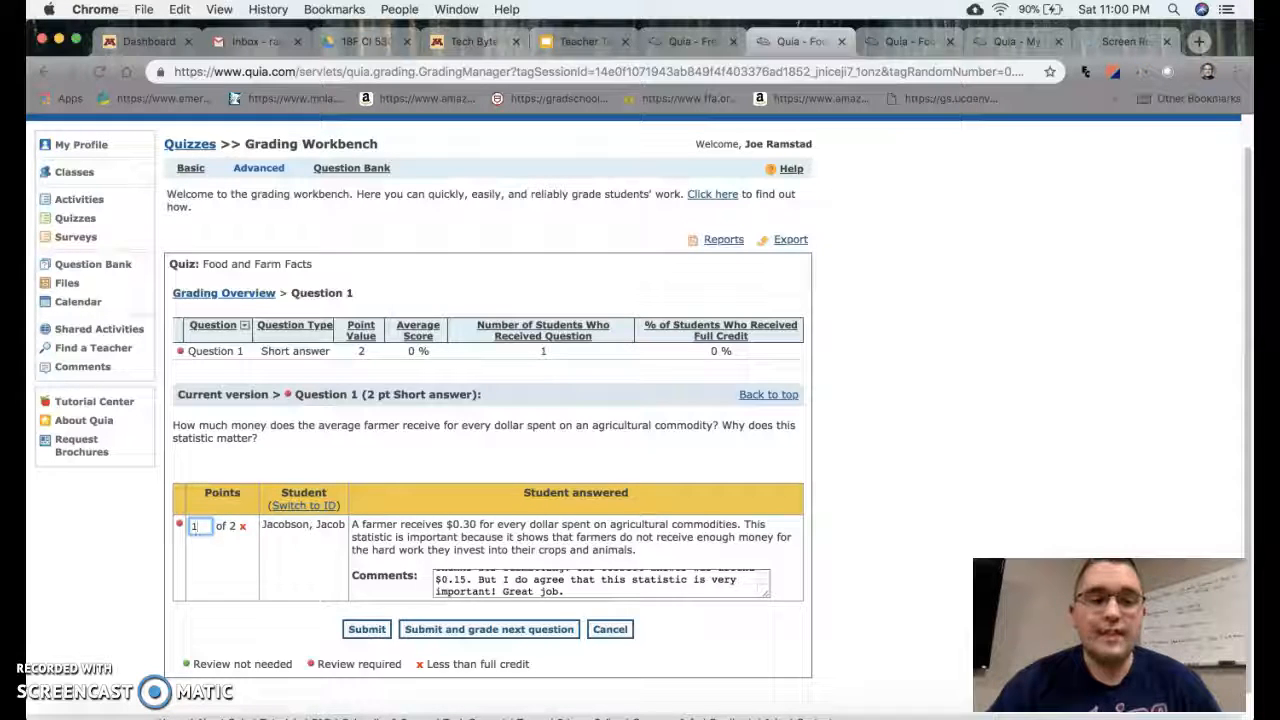
click(366, 629)
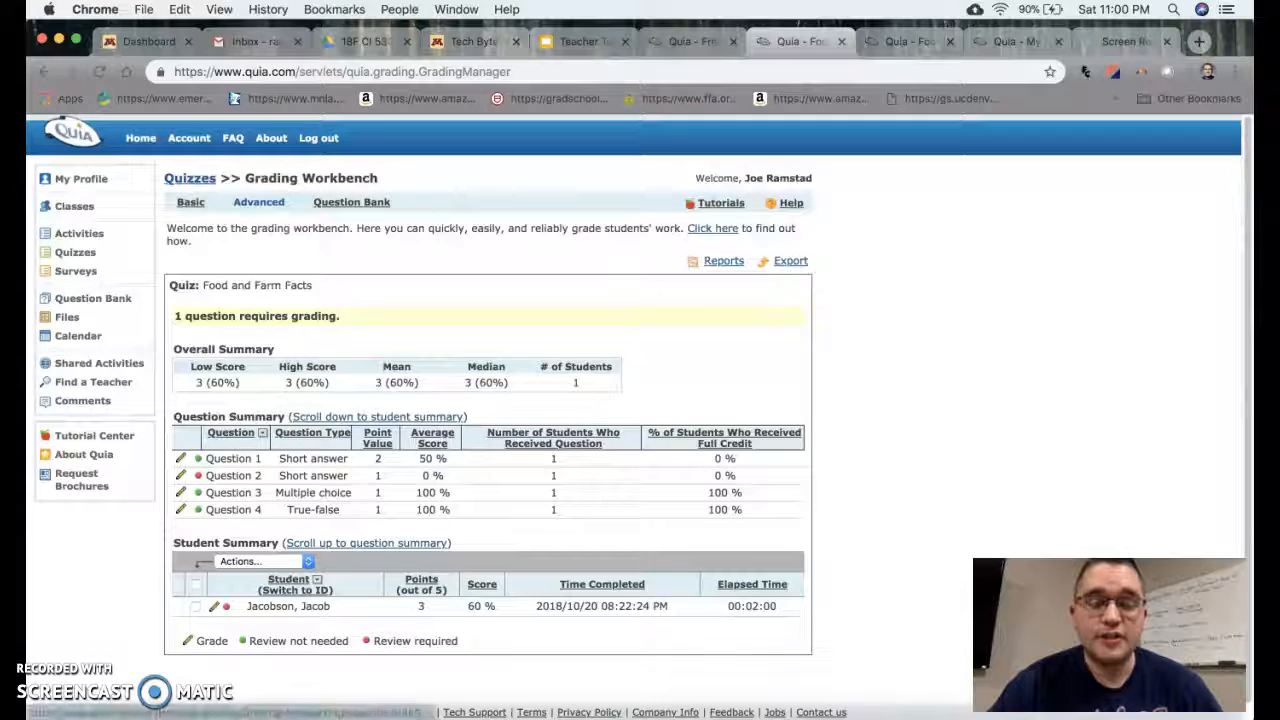
Open question 2 for grading, award the student's short answer 1 of 1 point, and submit the grade without a comment
click(181, 475)
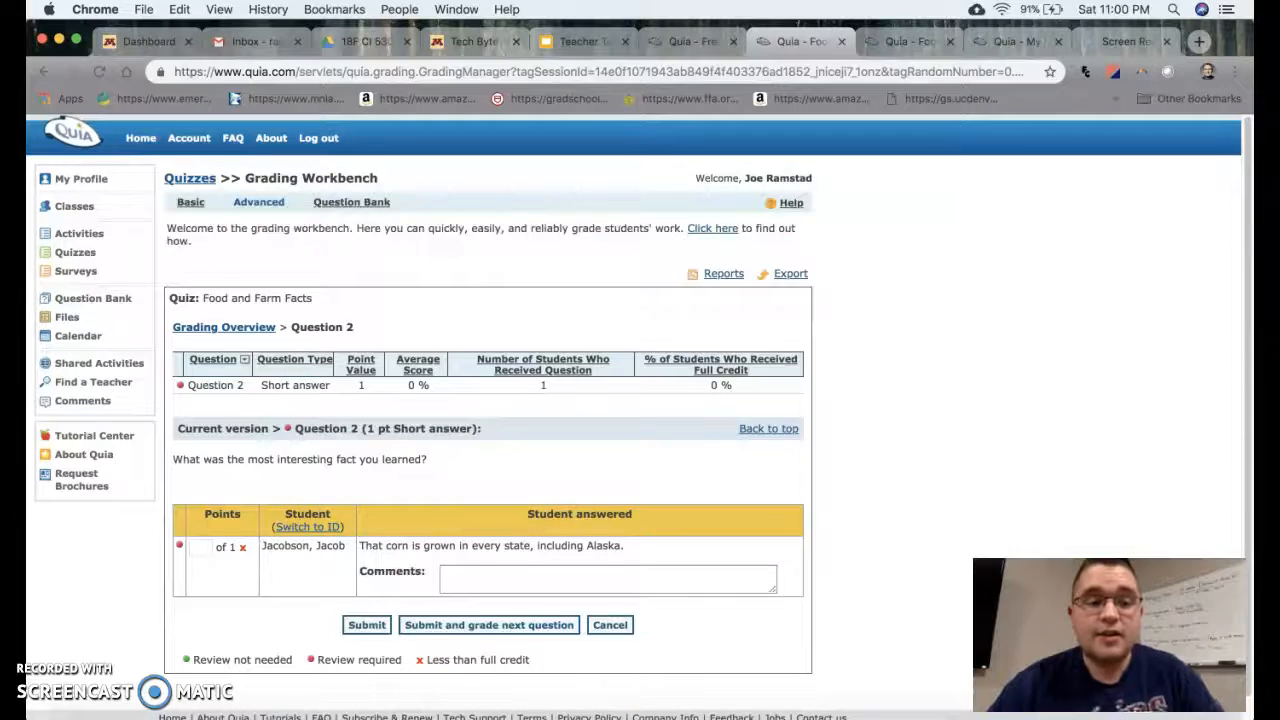
click(200, 547)
text(1)
key(Tab)
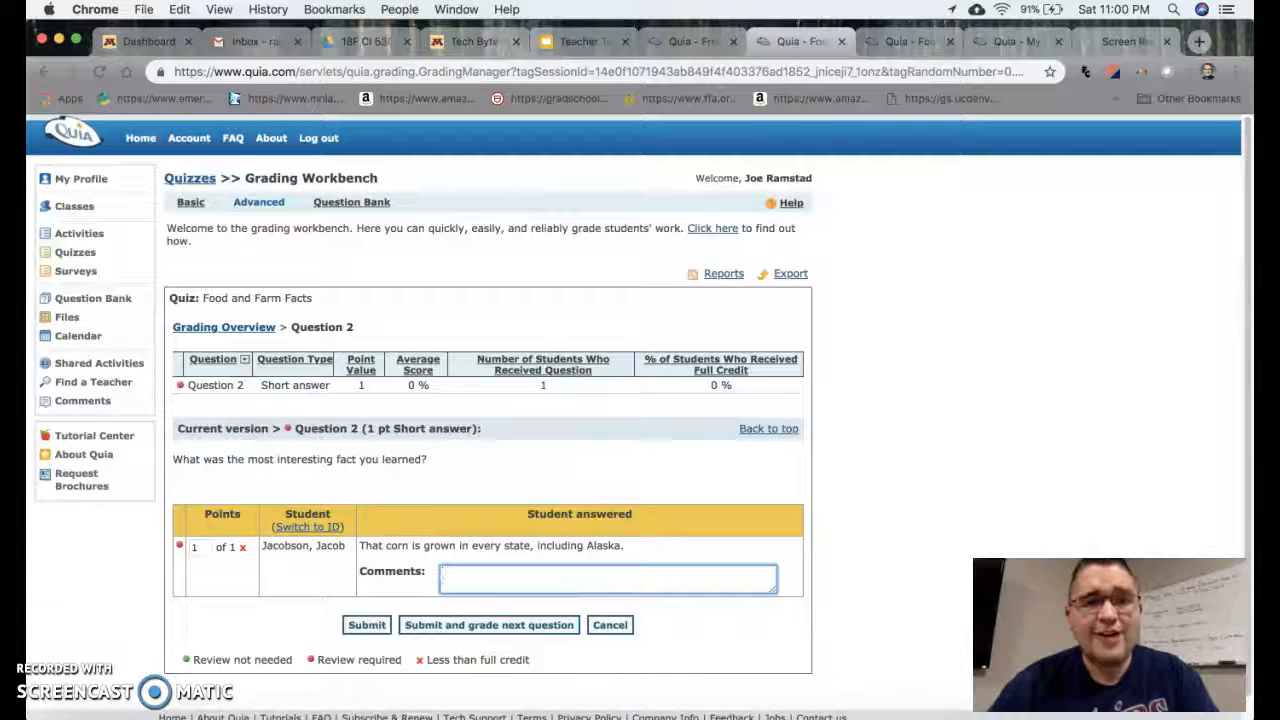
key(Tab)
key(Return)
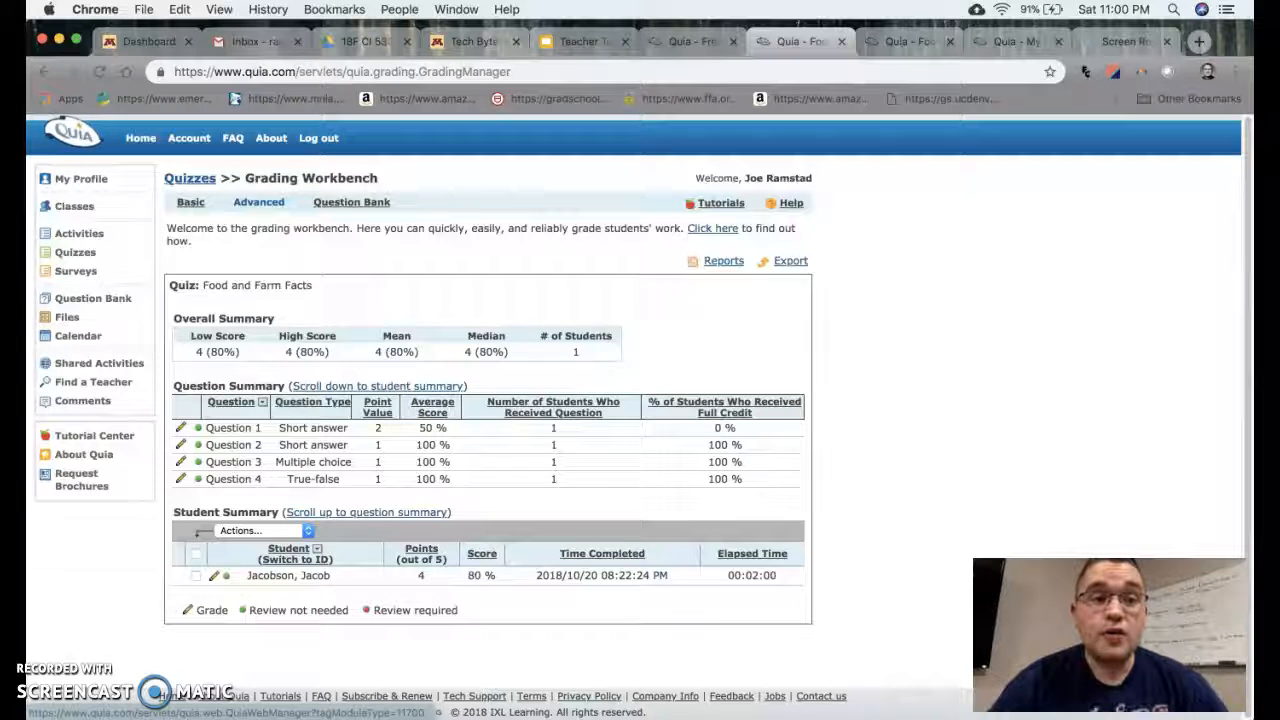
Visit the Surveys page, and start a new quiz from the Advanced quiz manager
click(76, 271)
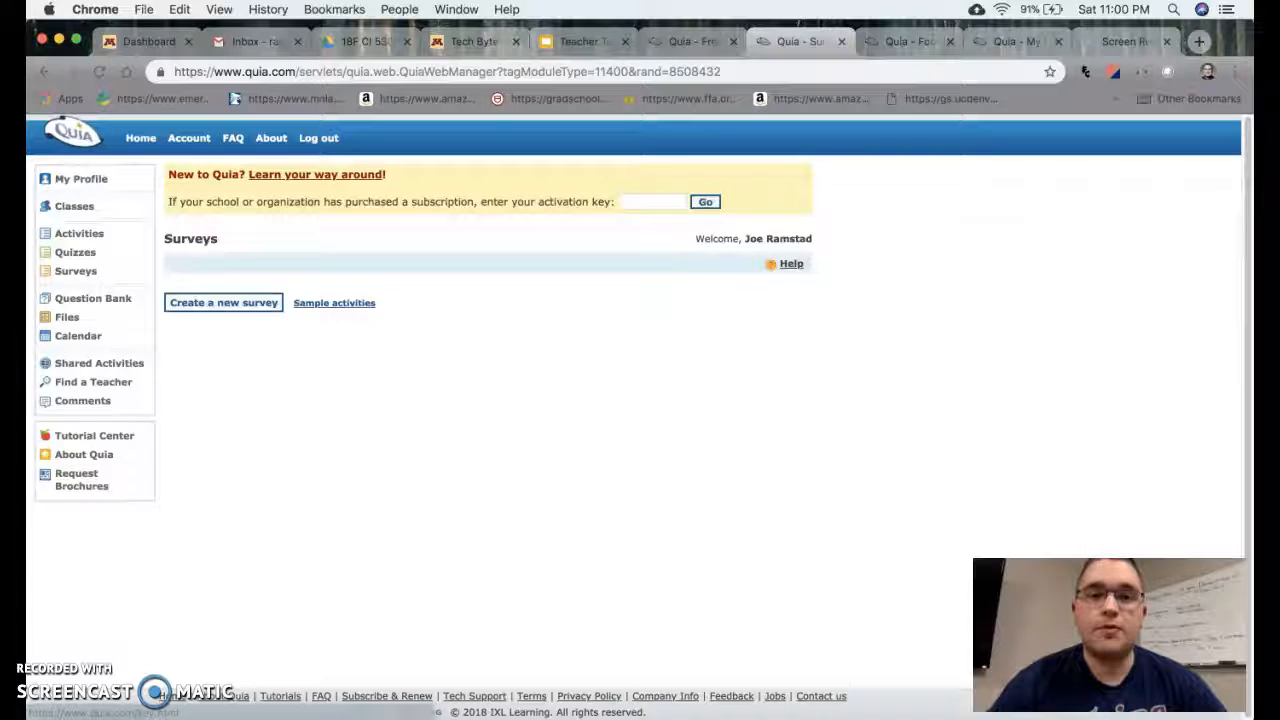
click(75, 253)
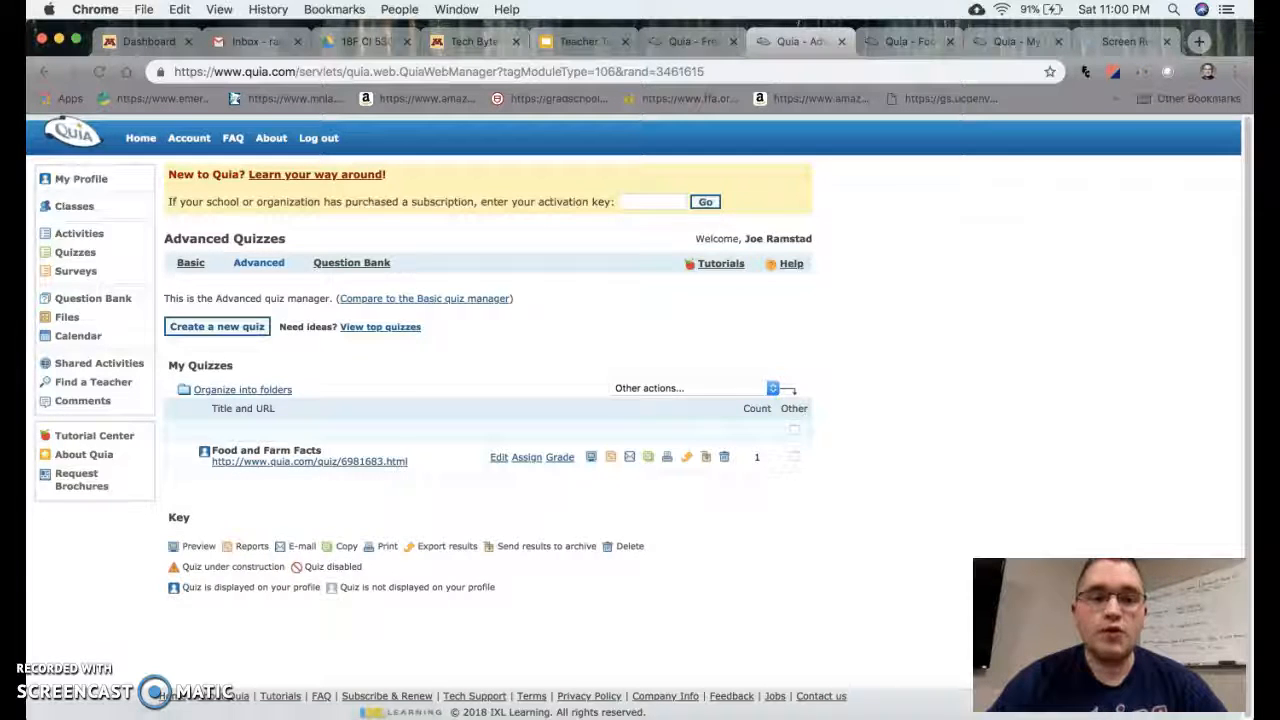
click(217, 327)
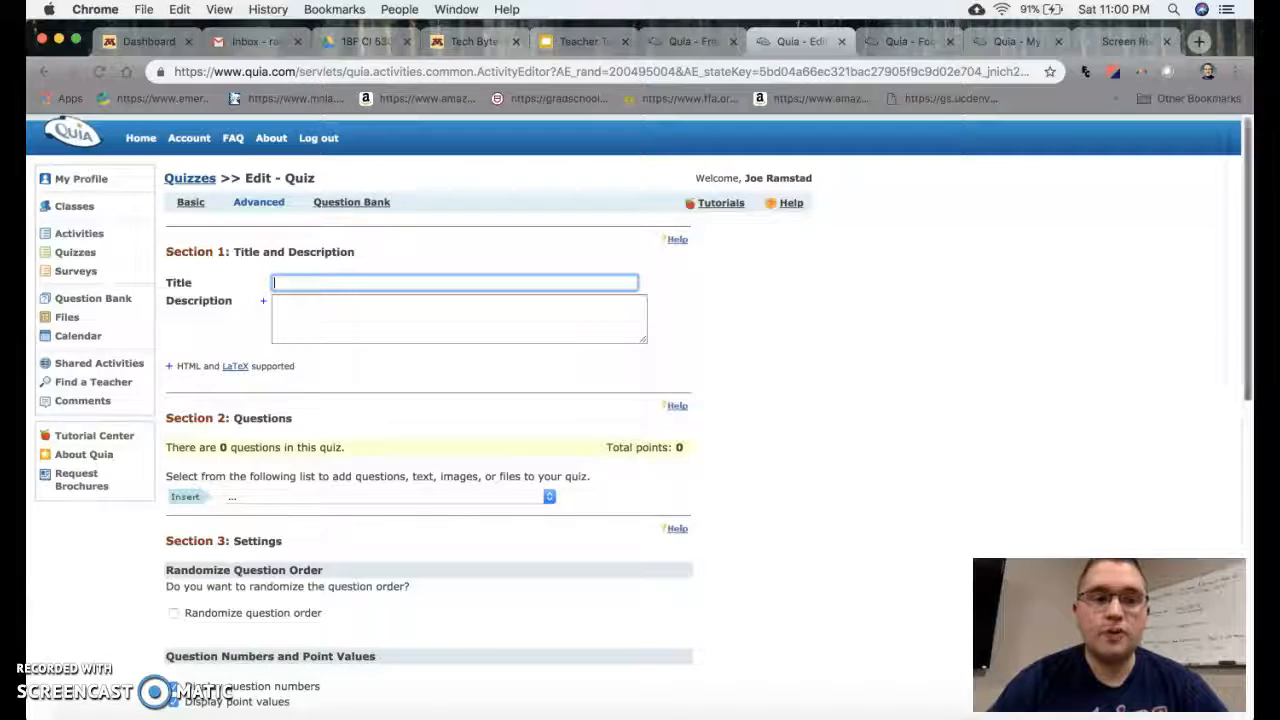
Examine the blank quiz form, including the content types that can be inserted and the settings and identity options
scroll(640, 416, down, 5)
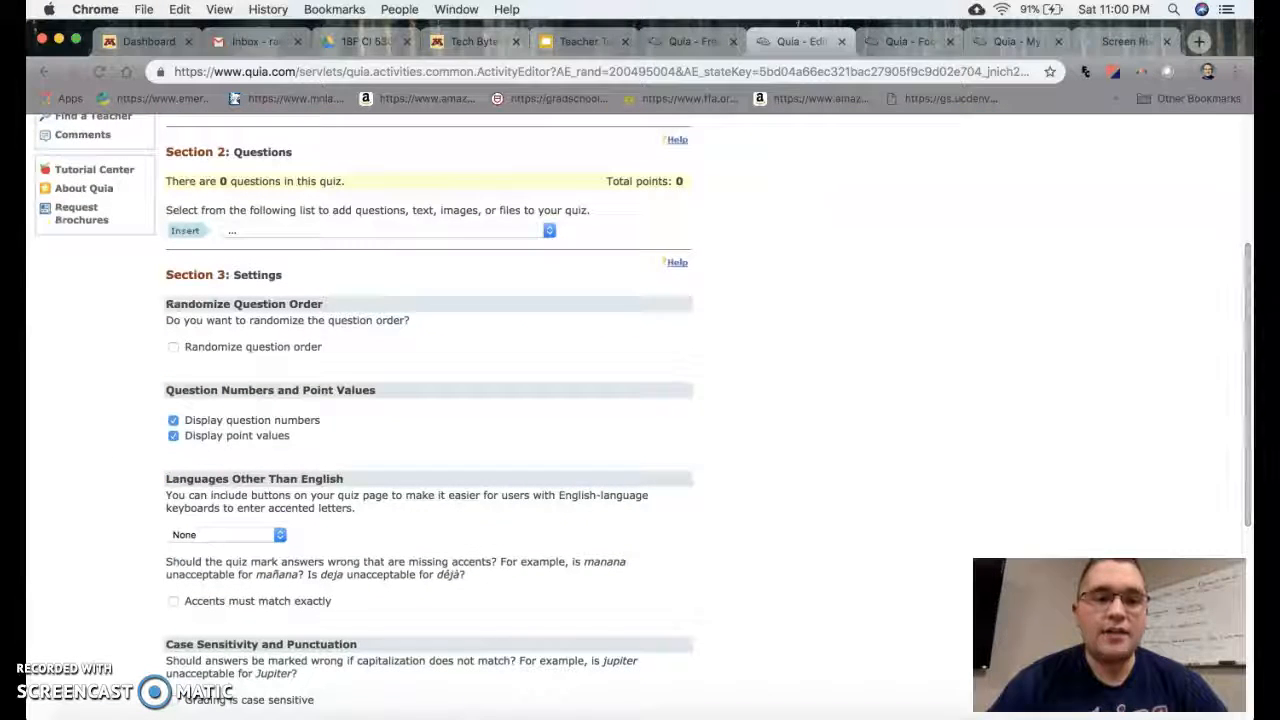
click(388, 230)
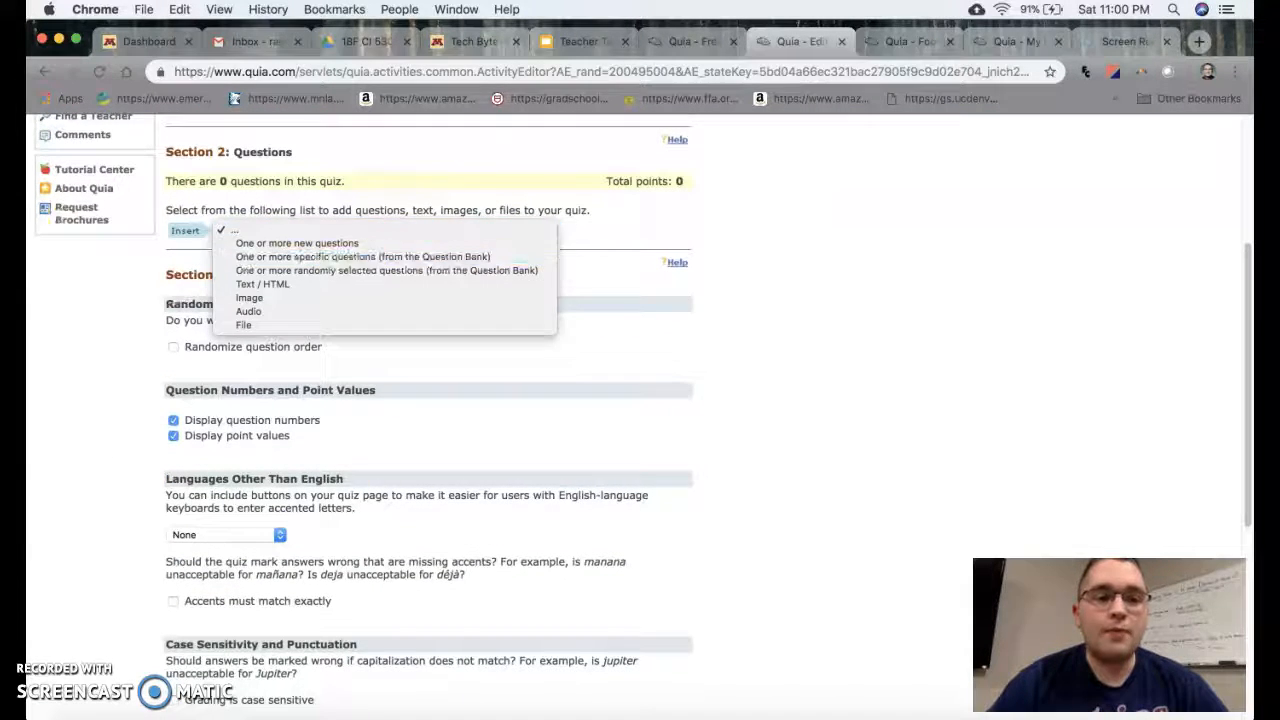
click(388, 230)
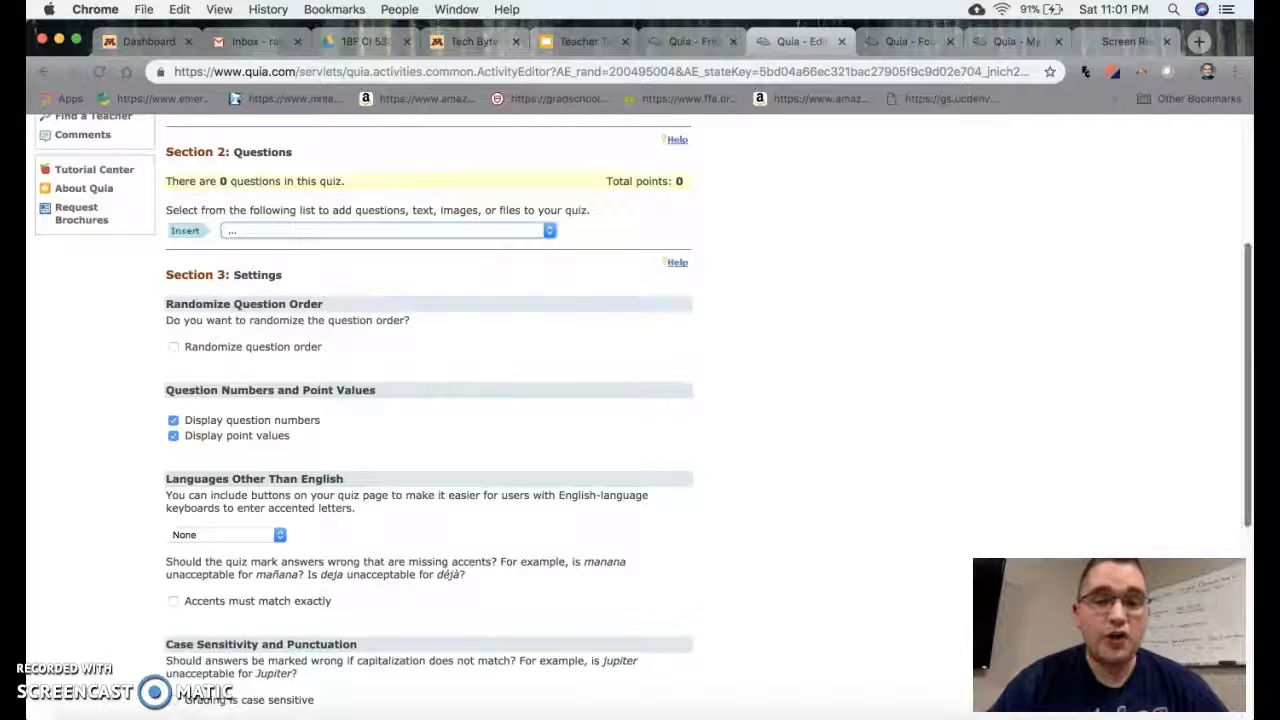
scroll(640, 416, up, 1)
scroll(640, 416, down, 4)
scroll(640, 416, down, 5)
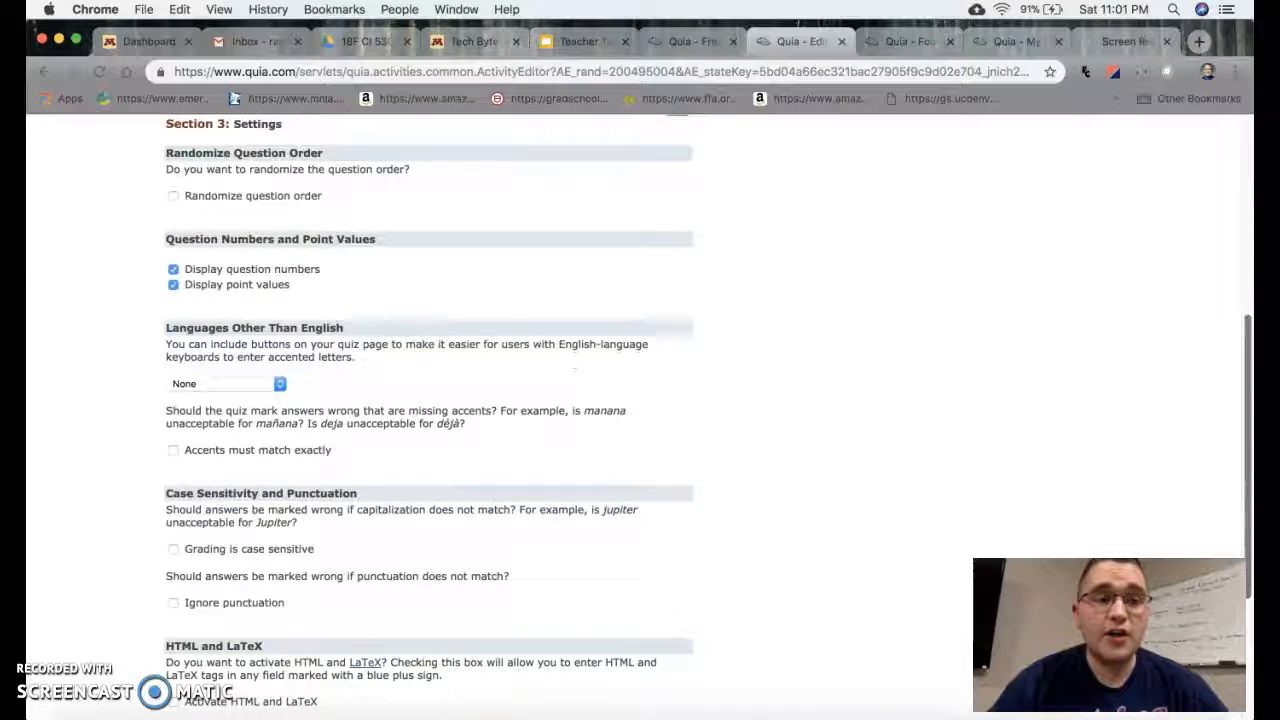
scroll(640, 416, down, 1)
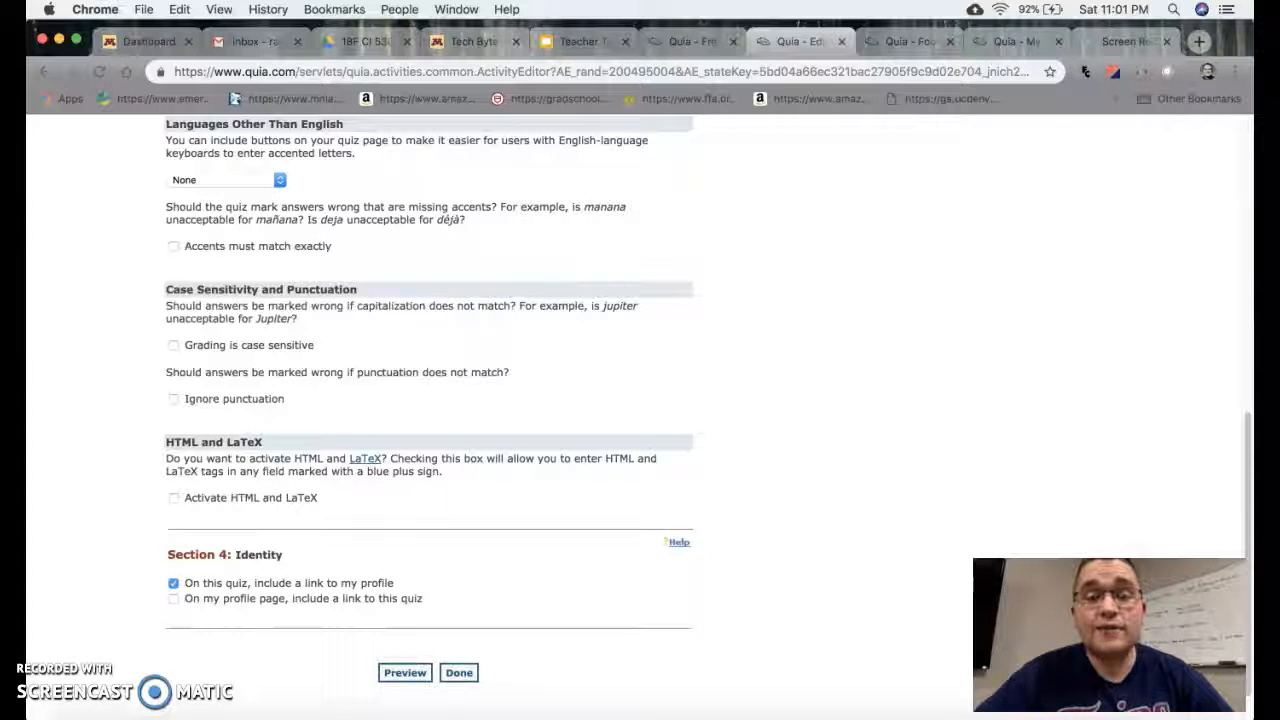
scroll(640, 400, up, 5)
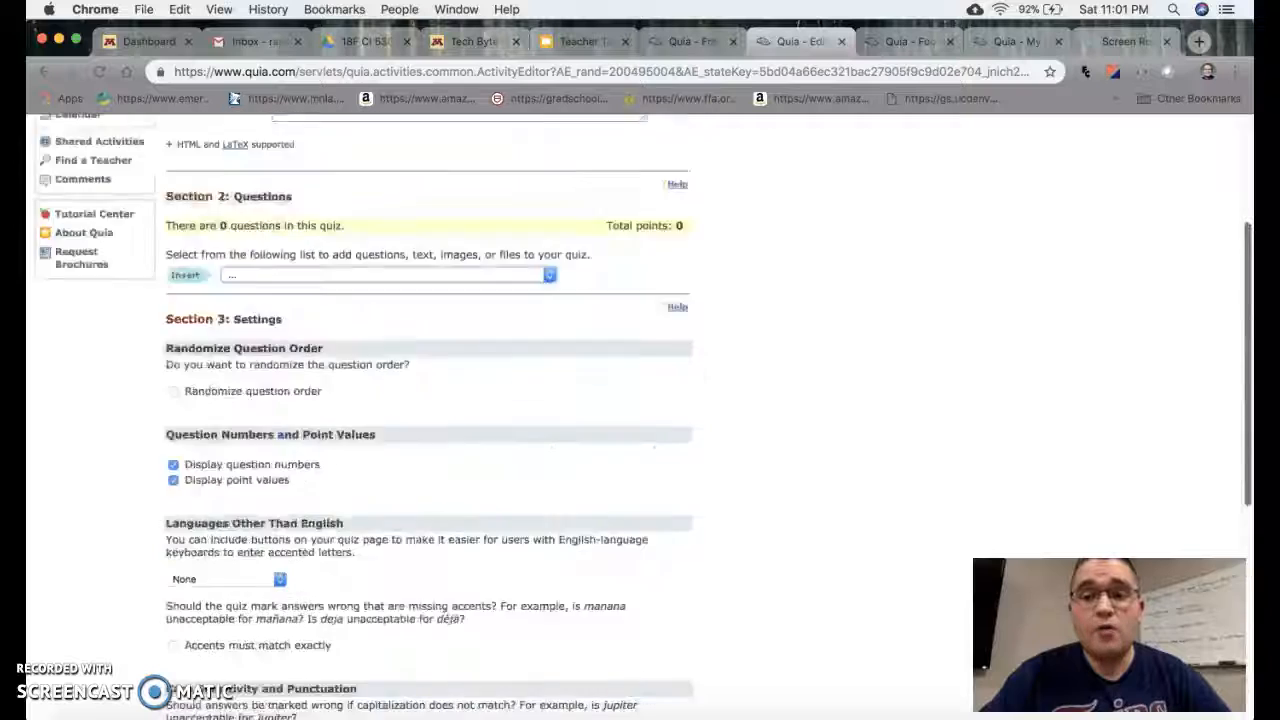
scroll(640, 400, up, 3)
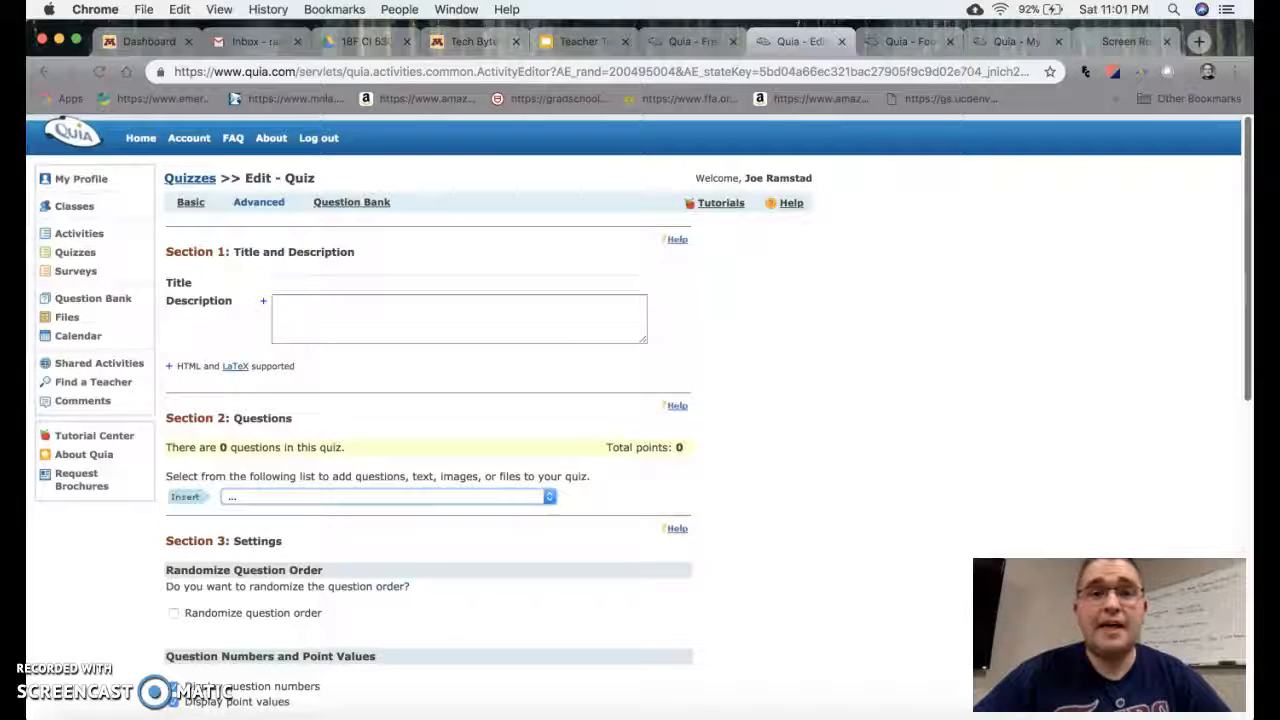